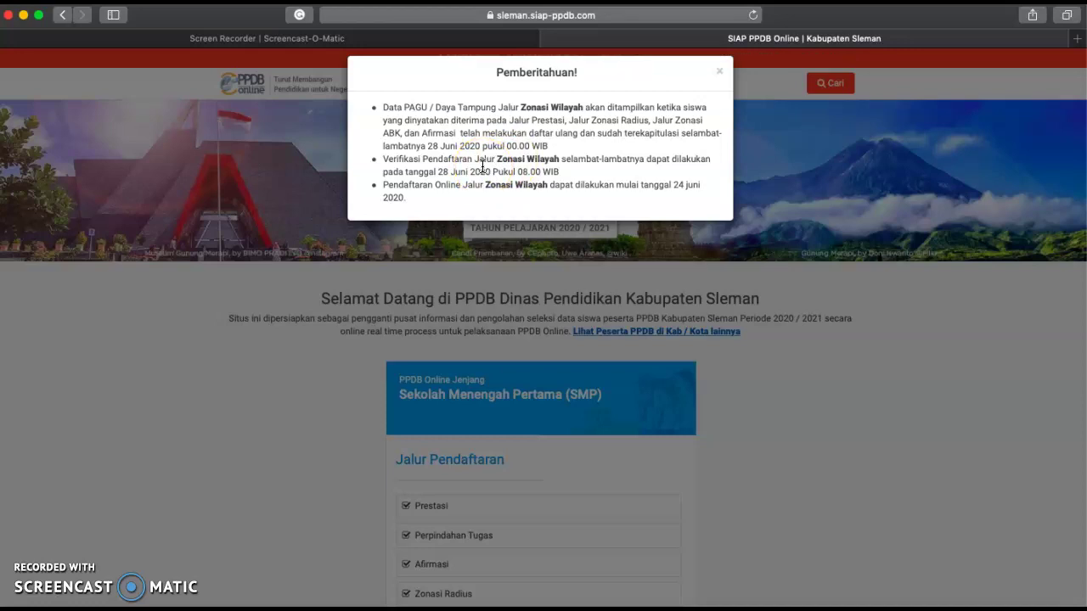
# - Dismiss the Pemberitahuan registration schedule notice
pyautogui.click(531, 195)
pyautogui.click(549, 212)
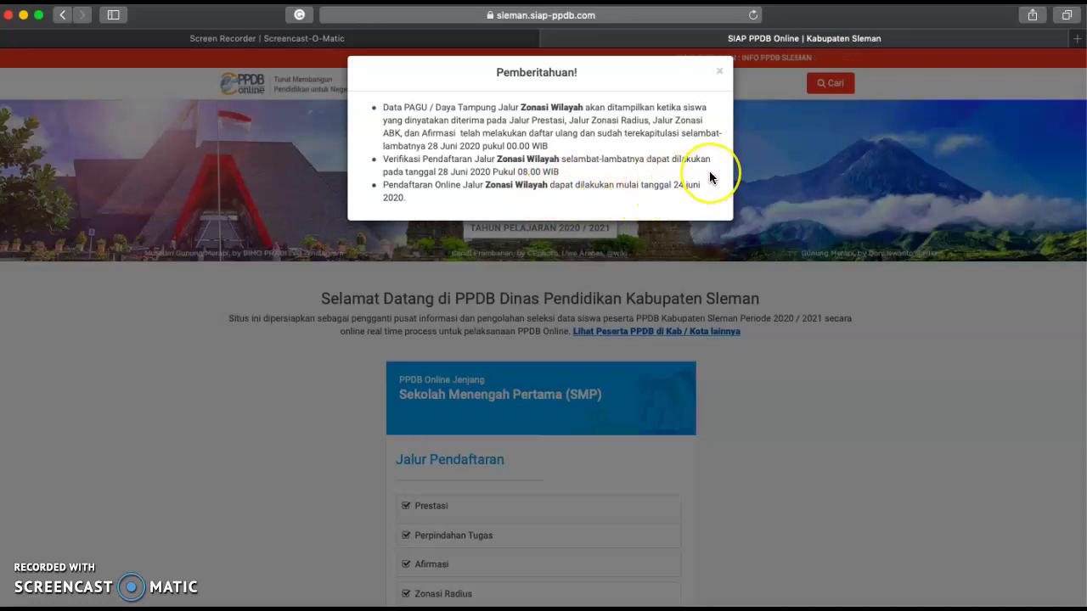
pyautogui.click(720, 75)
pyautogui.scroll(-3, 544, 450)
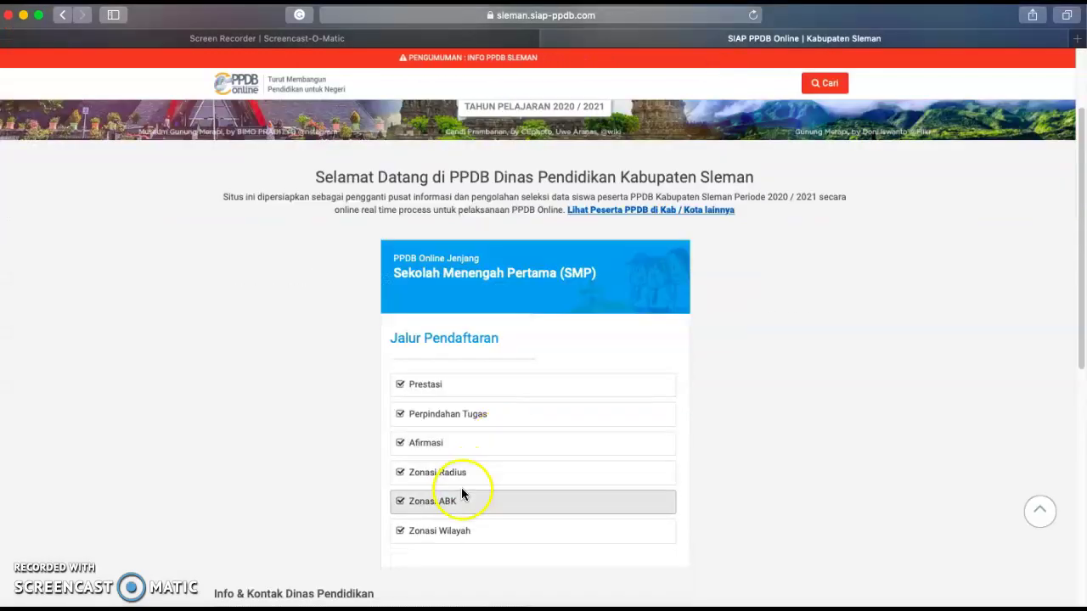
# - Open the Zonasi Wilayah route and its online registration form
pyautogui.click(454, 530)
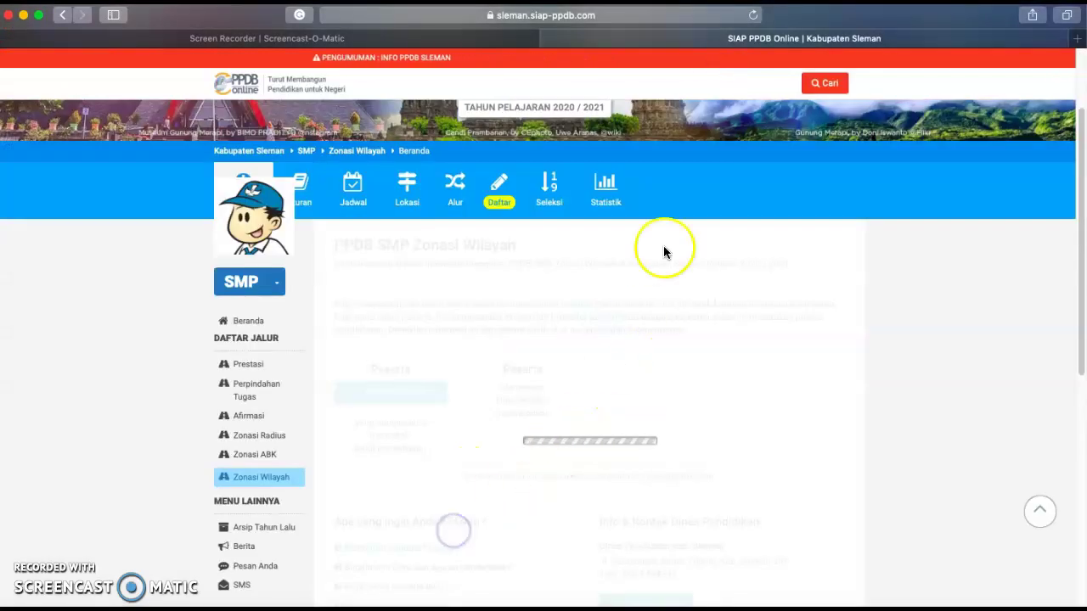
pyautogui.click(500, 191)
pyautogui.scroll(-2, 530, 339)
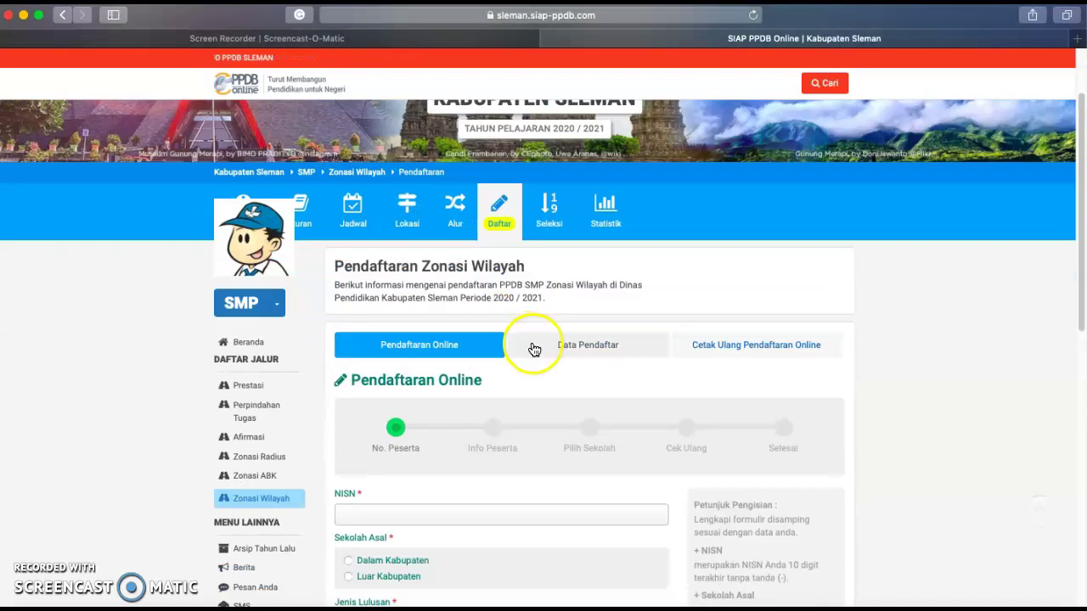
pyautogui.scroll(-5, 534, 349)
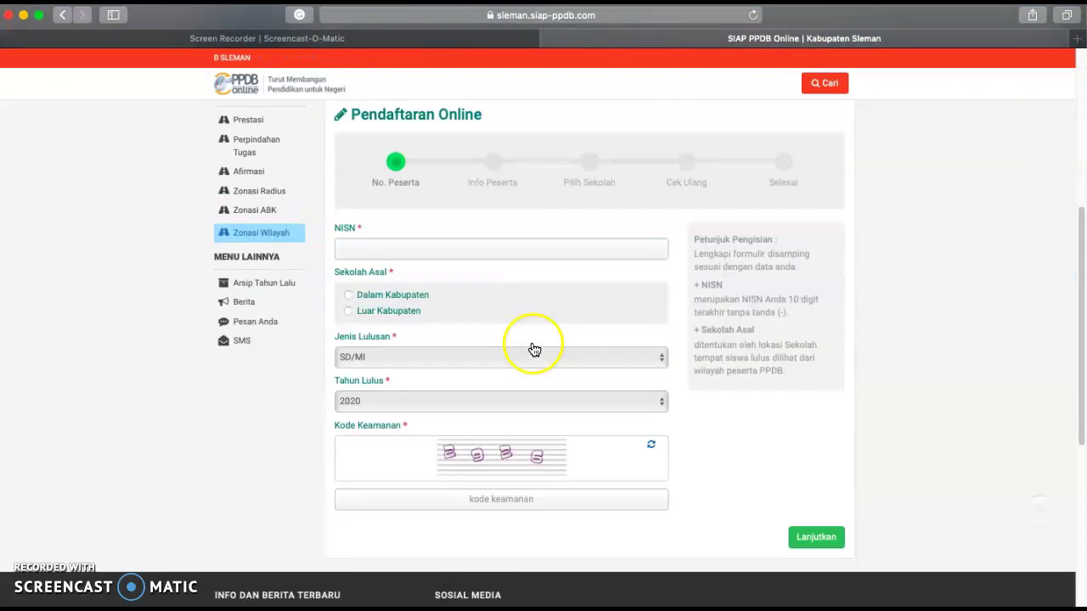
# - Enter the student's 10-digit NISN and set Sekolah Asal to Dalam Kabupaten
pyautogui.click(408, 248)
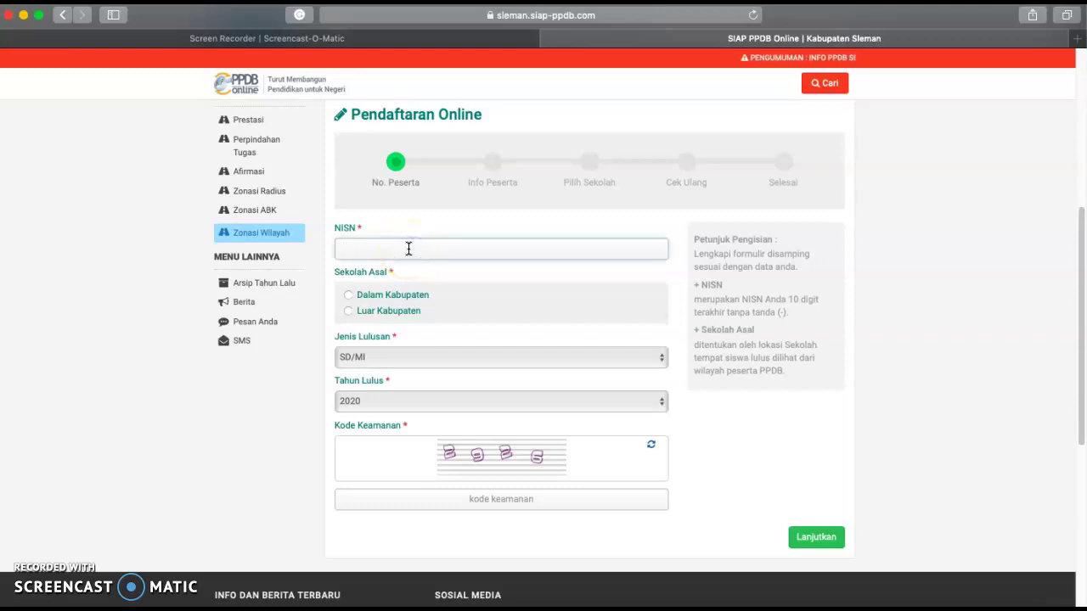
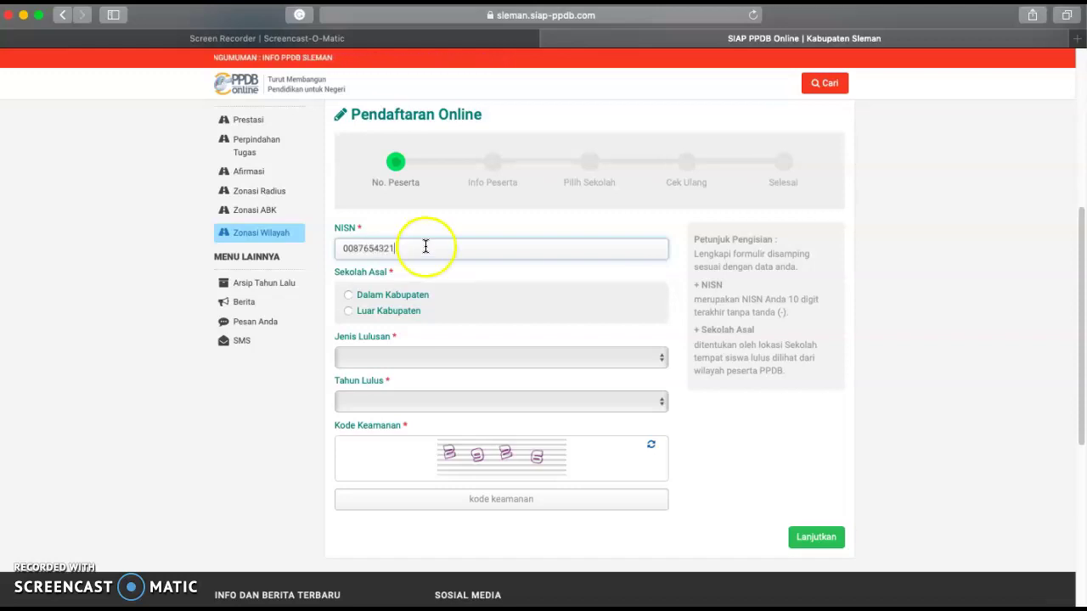
pyautogui.click(348, 296)
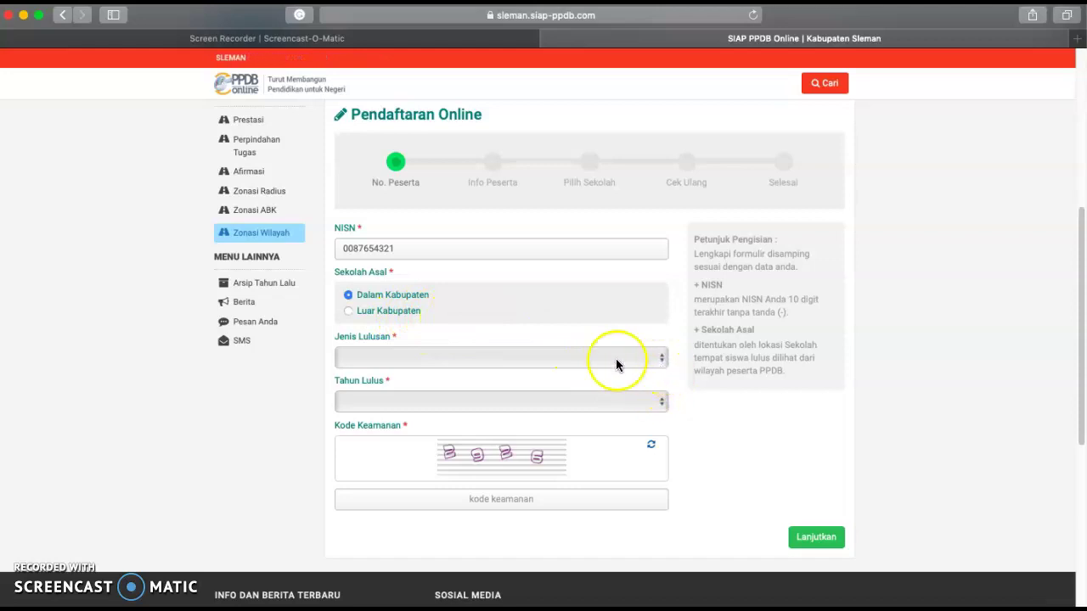
# - Set Jenis Lulusan to SD/MI and Tahun Lulus to 2019
pyautogui.click(664, 368)
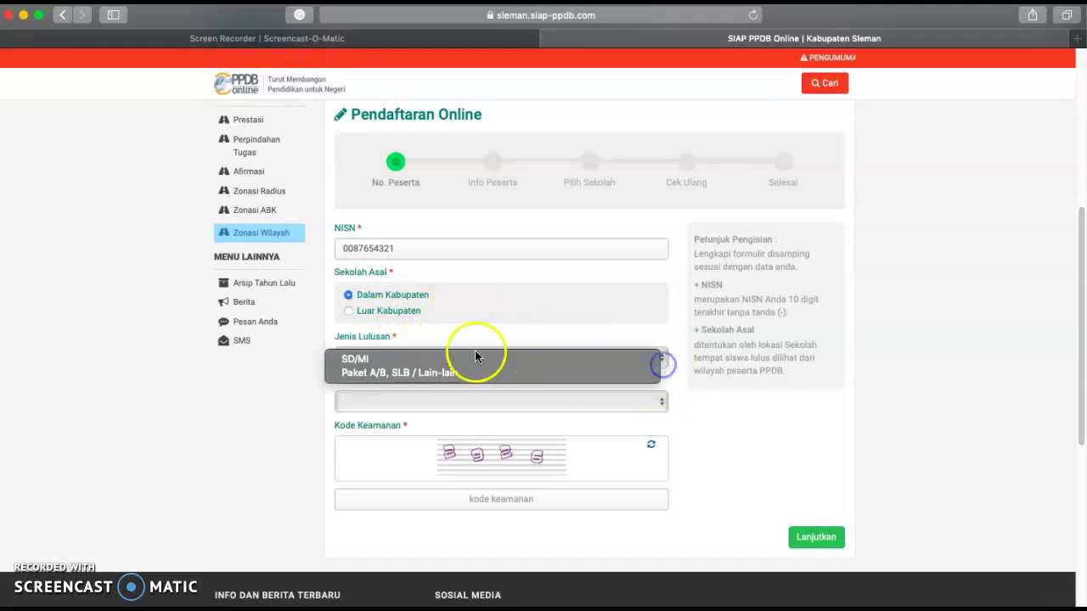
pyautogui.click(363, 362)
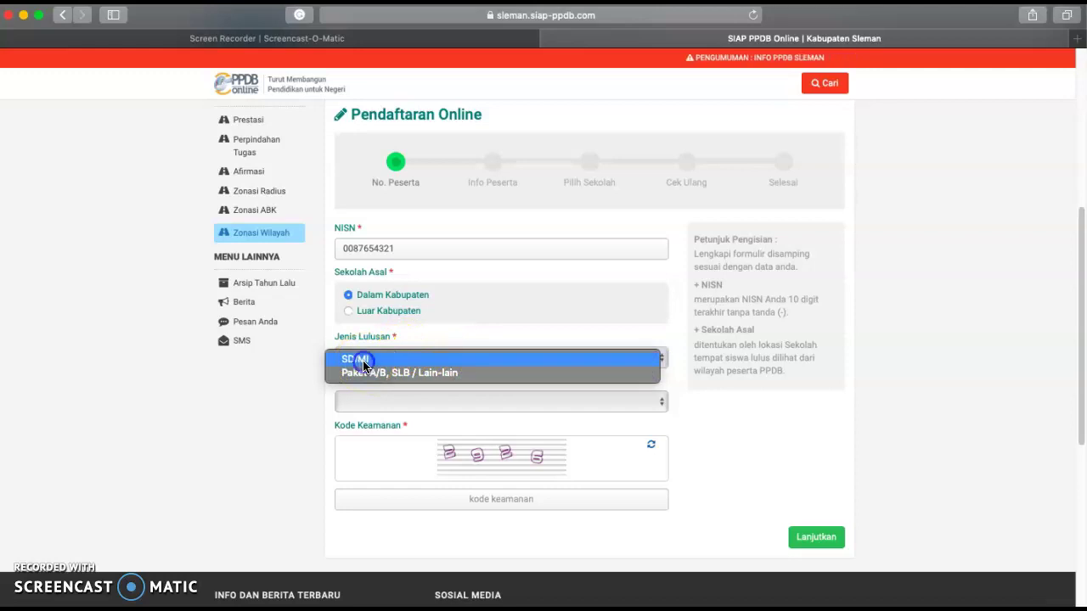
pyautogui.click(663, 405)
pyautogui.click(380, 404)
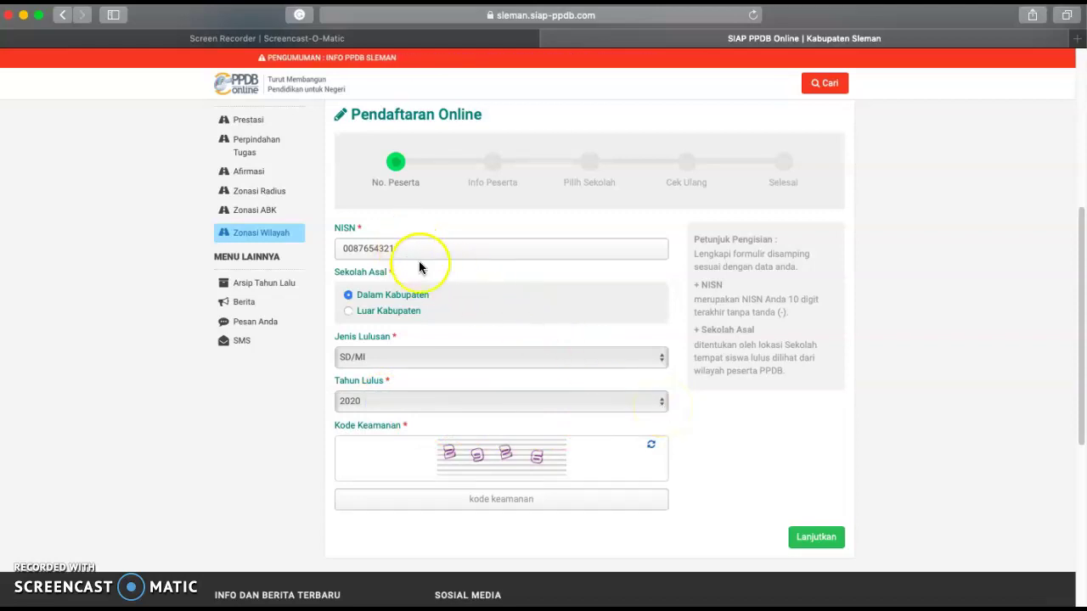
pyautogui.click(661, 403)
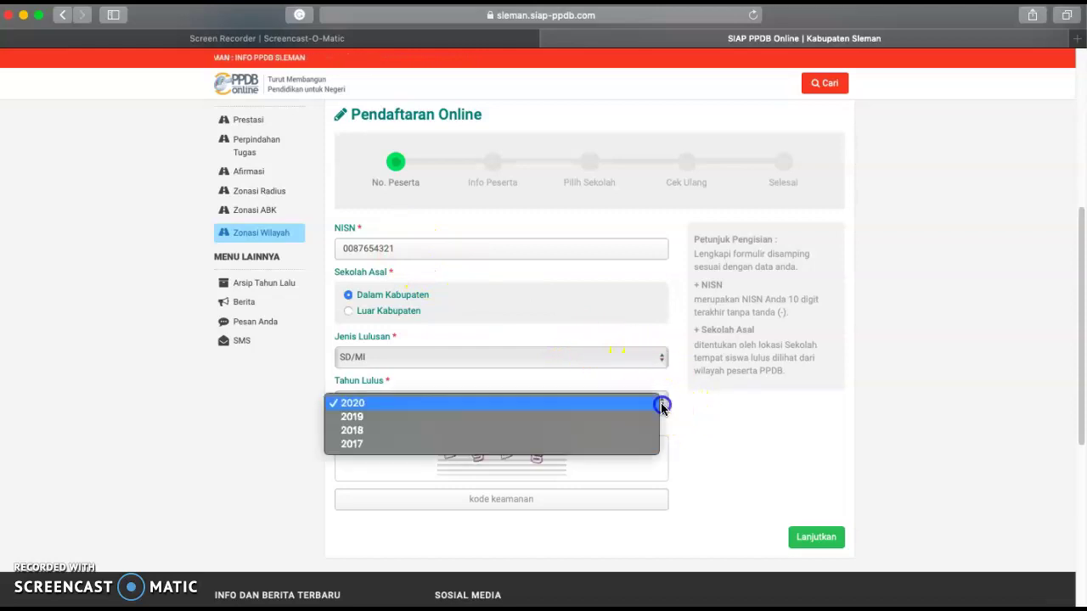
pyautogui.click(363, 417)
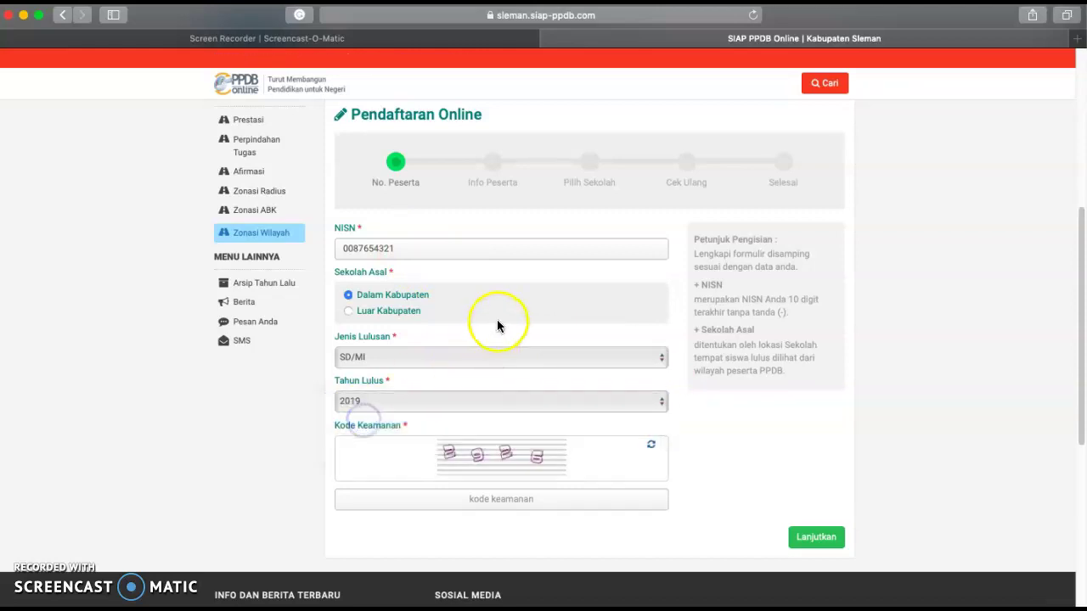
# - Enter the security code and continue to the Info Peserta step
pyautogui.click(493, 499)
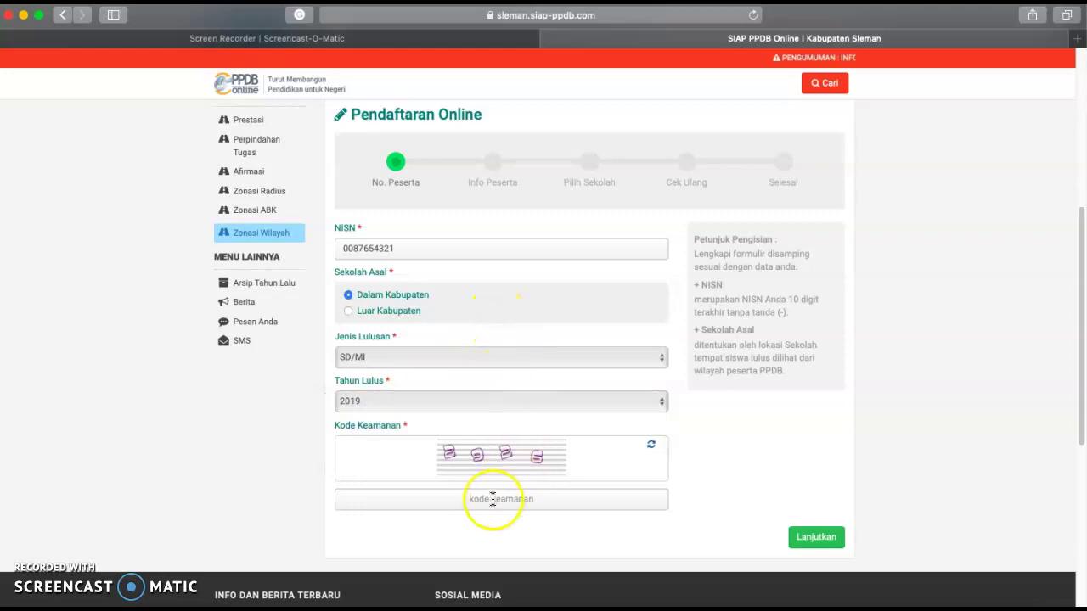
pyautogui.write('2926')
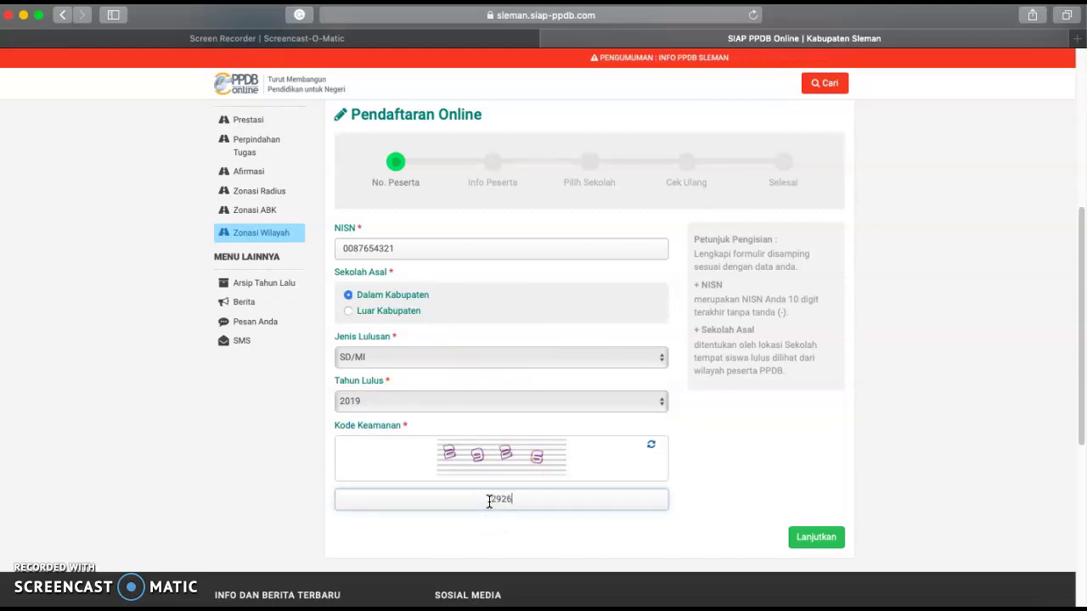
pyautogui.click(820, 537)
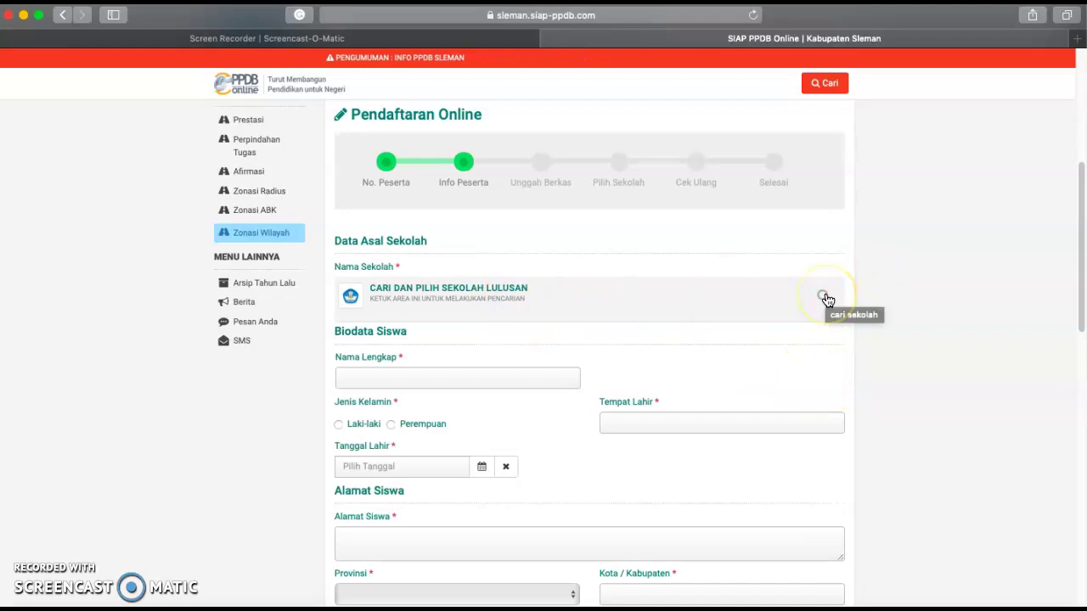
# - Reveal the Cari field for the previous school and scroll through the Info Peserta form
pyautogui.click(825, 297)
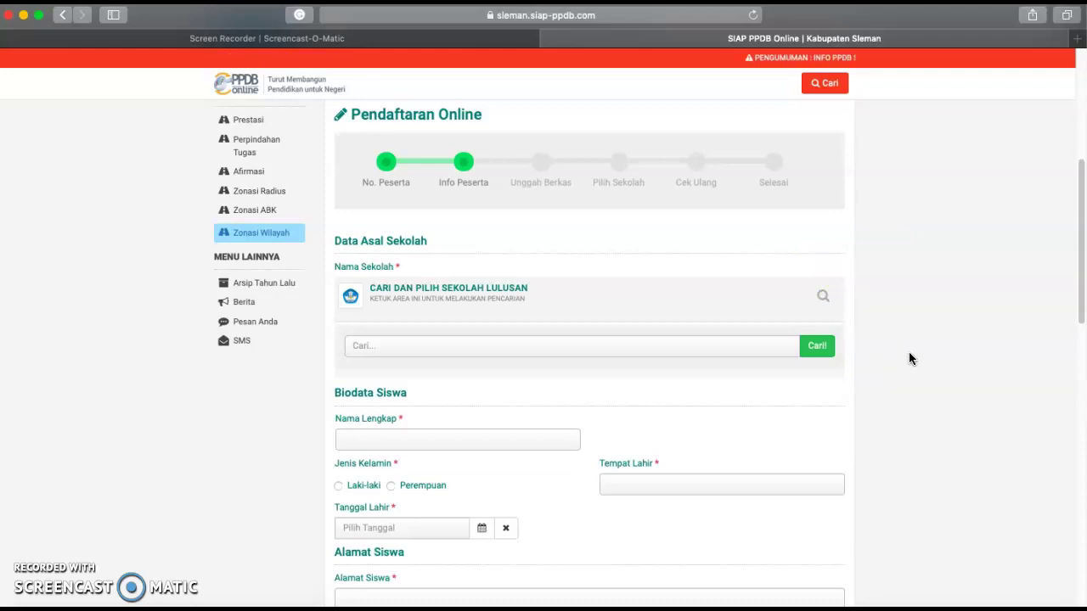
pyautogui.scroll(-2, 501, 429)
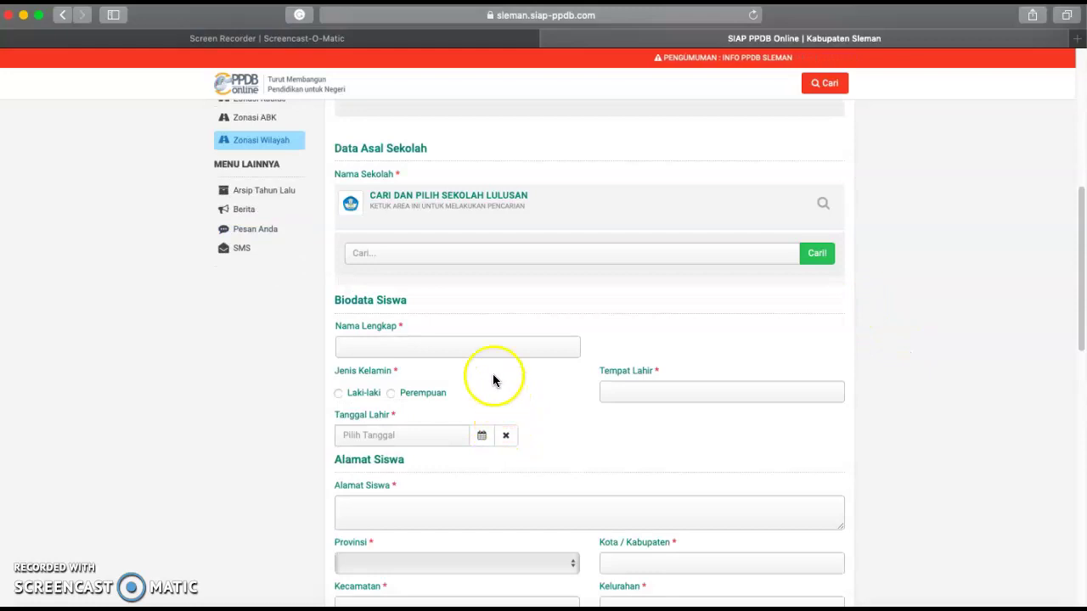
pyautogui.scroll(-1, 453, 381)
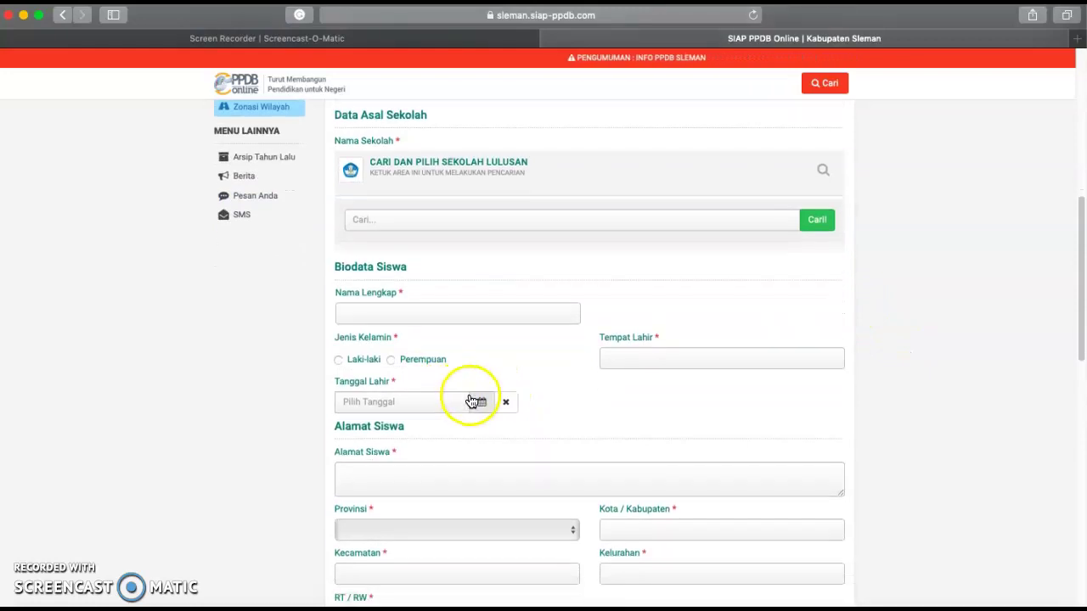
pyautogui.scroll(-3, 515, 428)
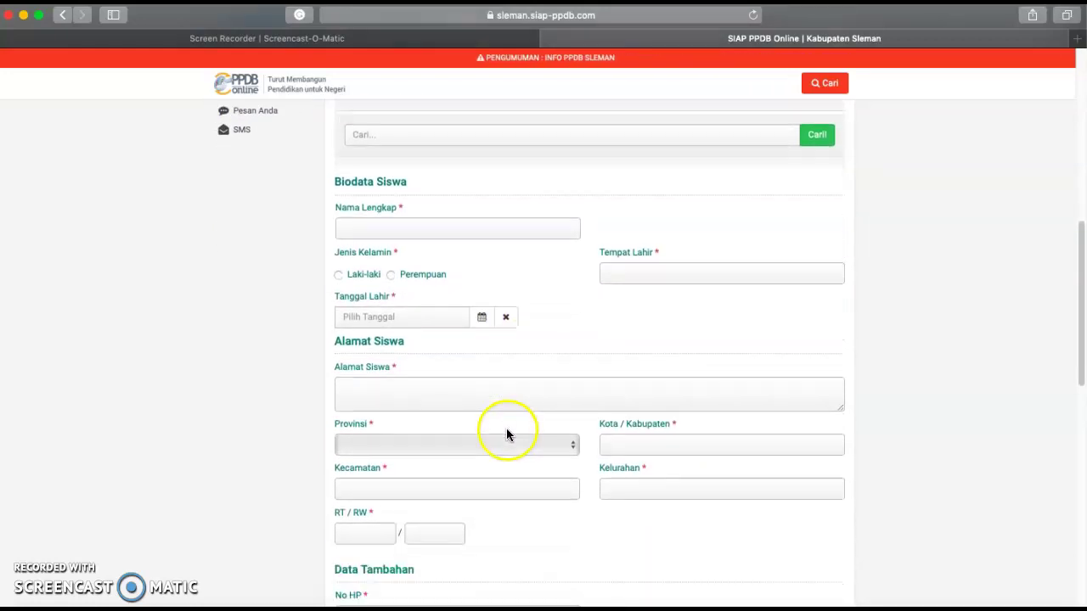
pyautogui.scroll(-12, 507, 434)
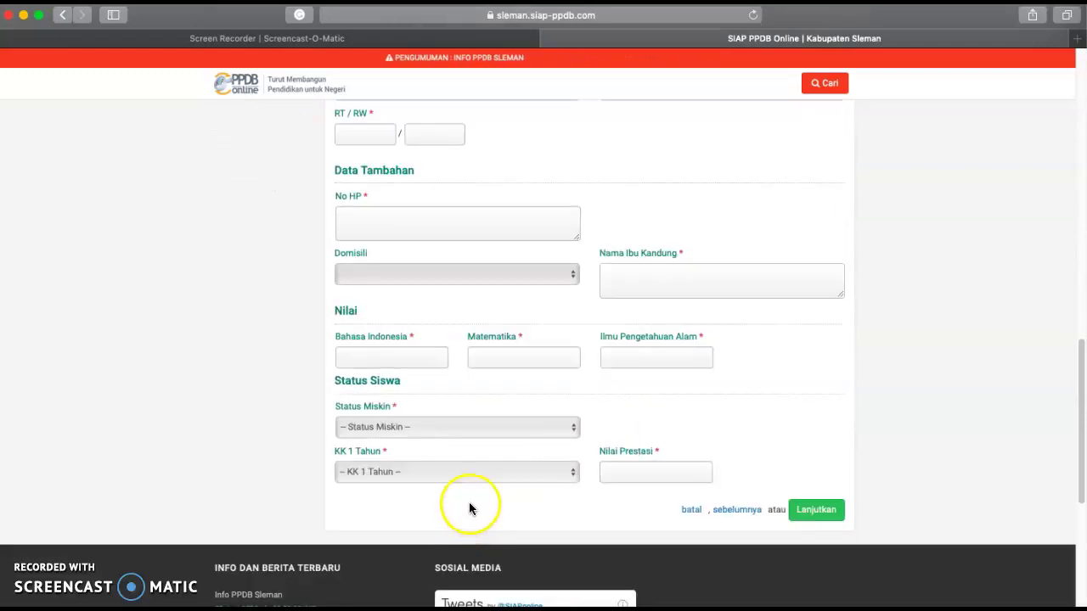
pyautogui.scroll(7, 488, 372)
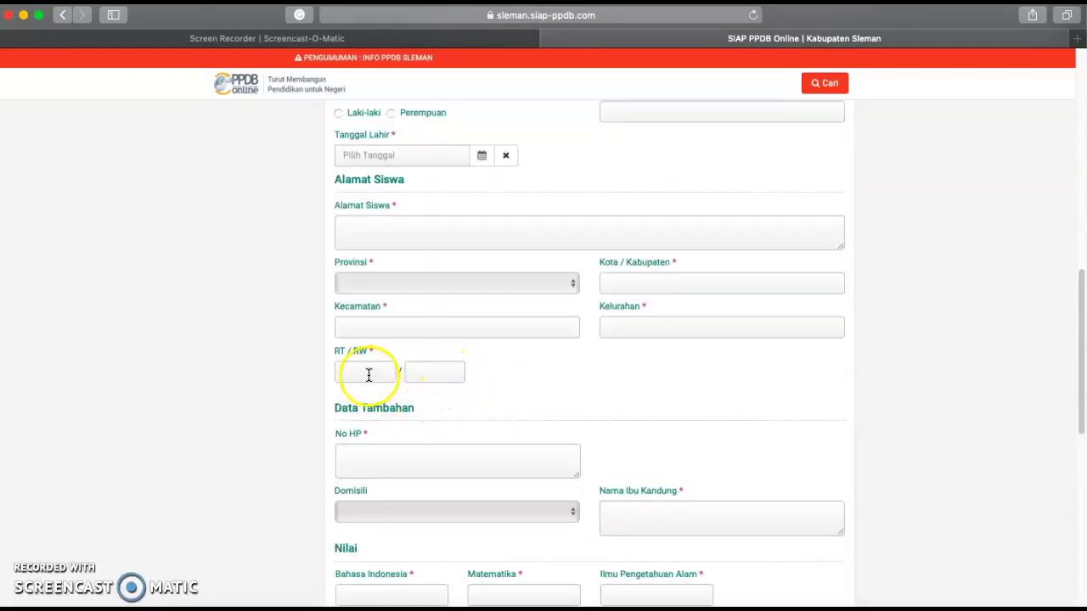
pyautogui.scroll(1, 461, 376)
pyautogui.scroll(-1, 461, 368)
pyautogui.scroll(1, 465, 395)
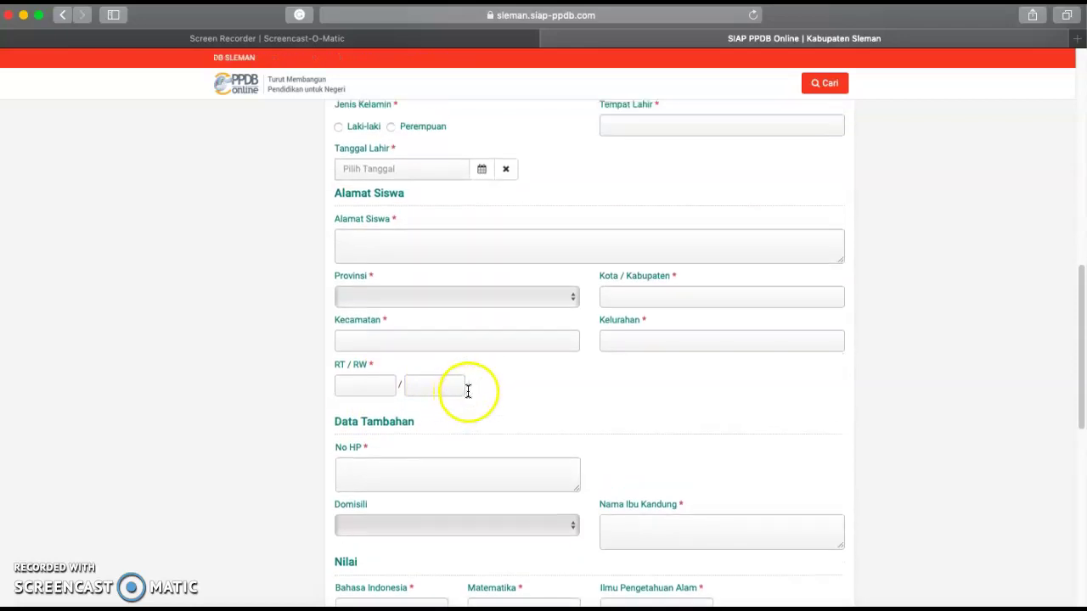
pyautogui.scroll(5, 467, 392)
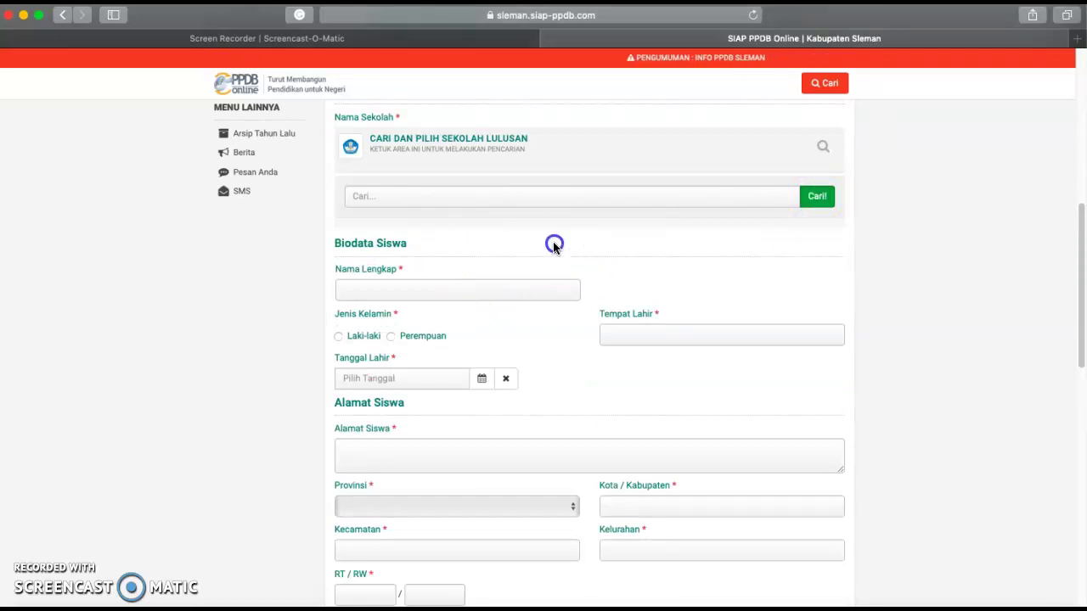
# - Search for and select SD MUHAMMADIYAH CONDONGCATUR as the previous school, then start the full name
pyautogui.click(541, 203)
pyautogui.write('sd')
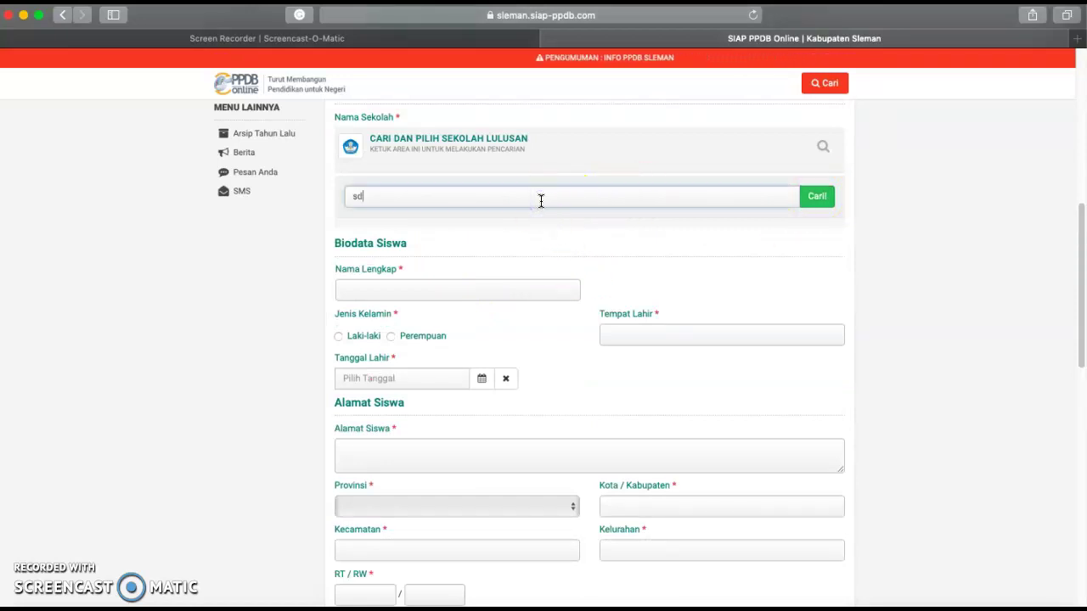
pyautogui.write(' muhammadiyah con')
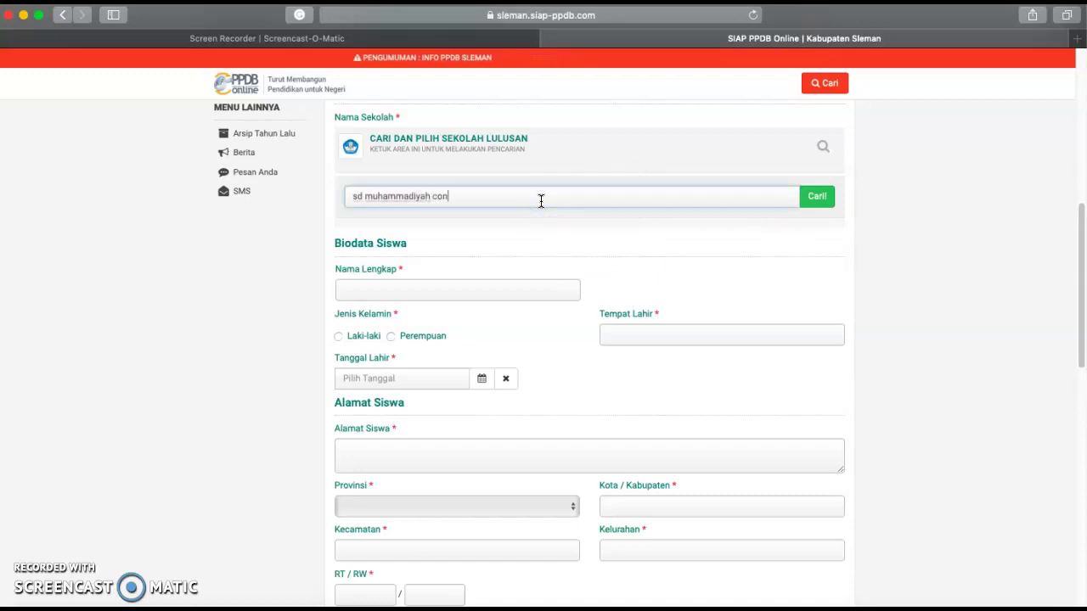
pyautogui.write('dongcatur')
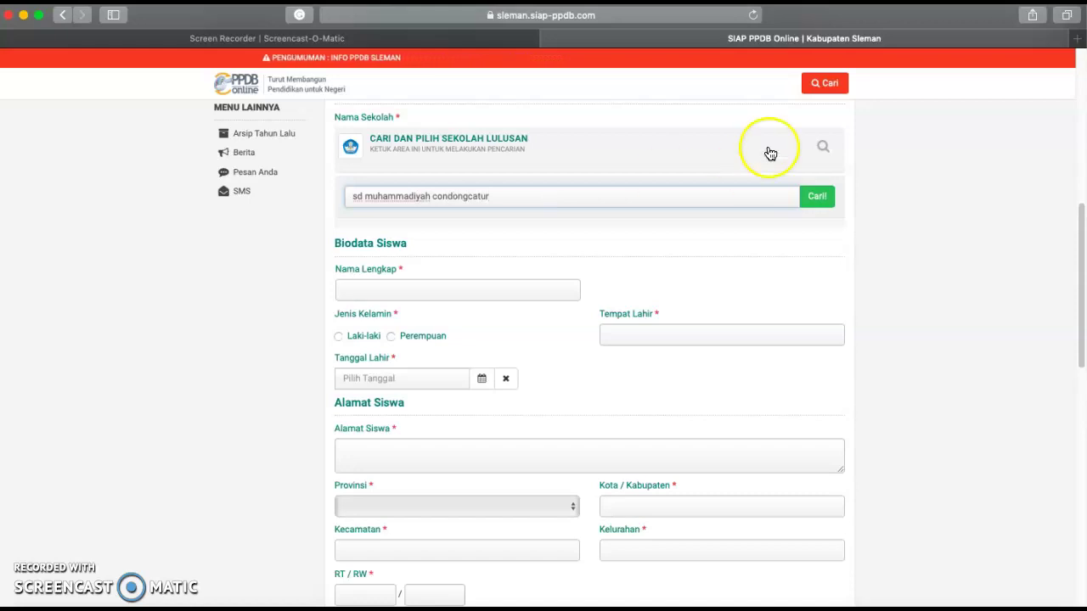
pyautogui.click(815, 197)
pyautogui.click(656, 235)
pyautogui.click(468, 231)
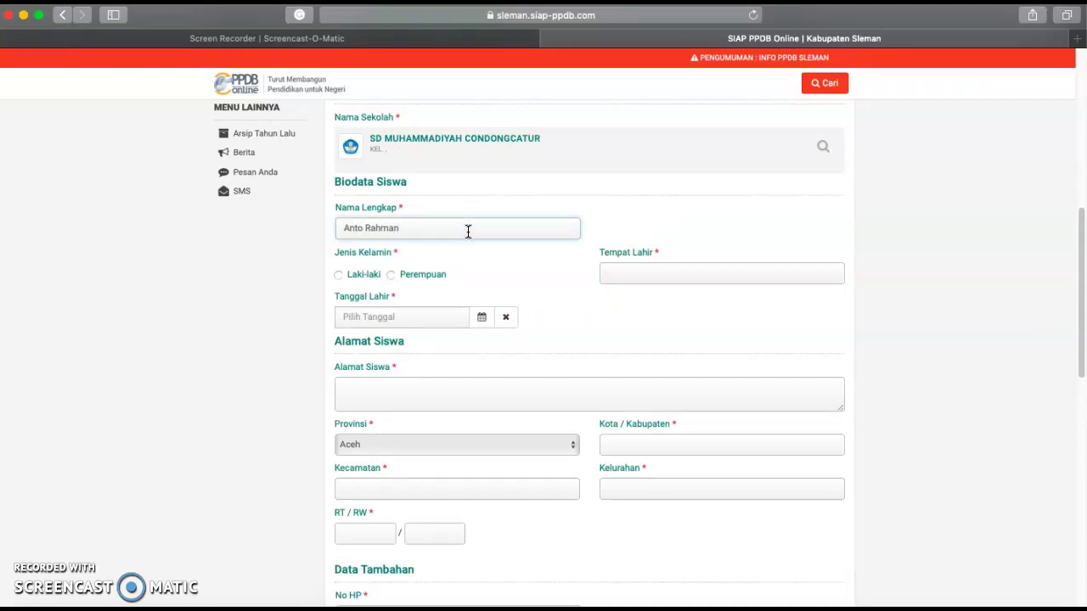
pyautogui.click(339, 275)
pyautogui.click(626, 276)
pyautogui.write('Sleman')
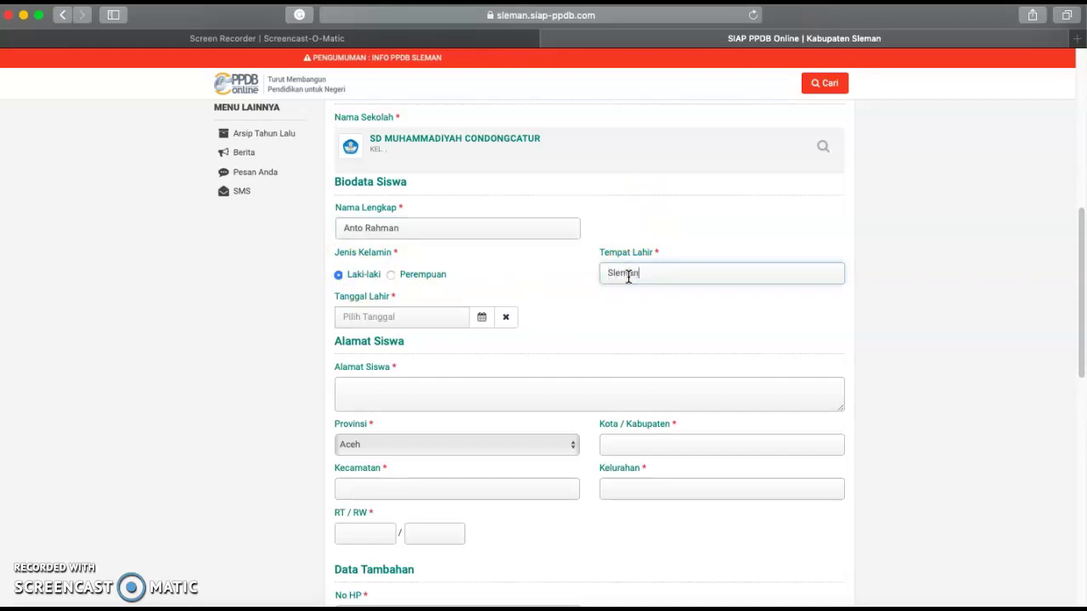
pyautogui.click(482, 315)
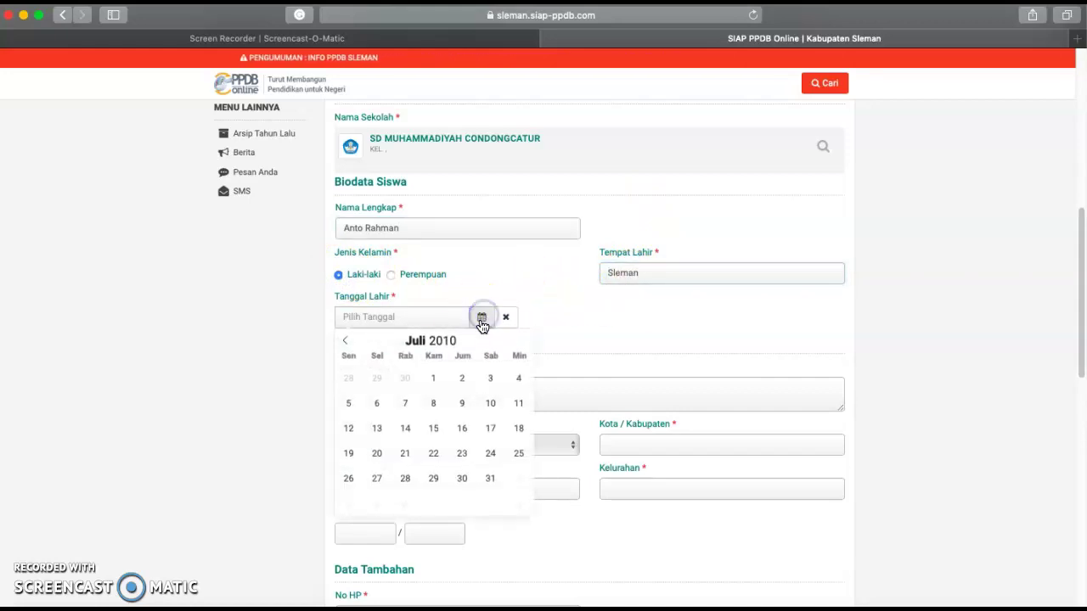
pyautogui.click(463, 344)
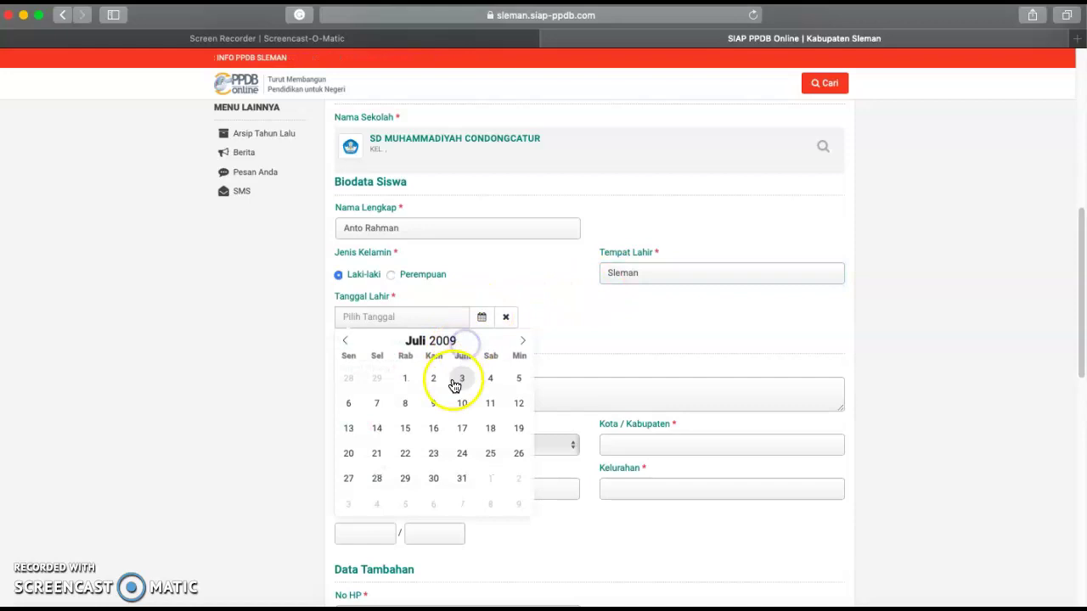
pyautogui.click(463, 345)
pyautogui.click(465, 430)
# - Type the student's home address in Alamat Siswa
pyautogui.scroll(-3, 475, 424)
pyautogui.click(573, 292)
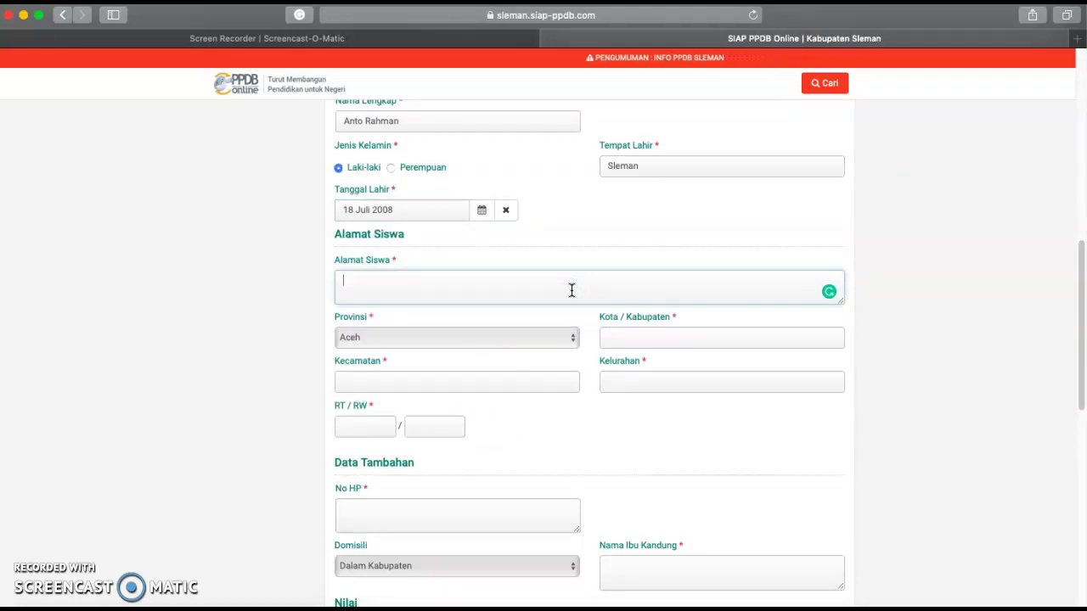
pyautogui.write('Ngropoh')
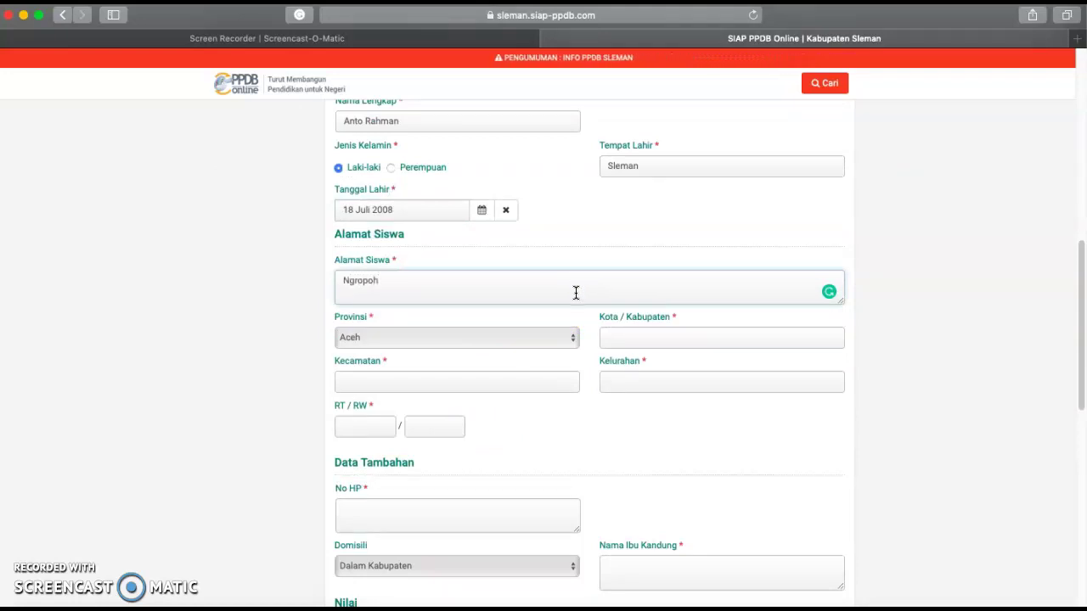
# - Set the address region to DI Yogyakarta, Kab. Sleman, Depok, Condongcatur
pyautogui.click(571, 338)
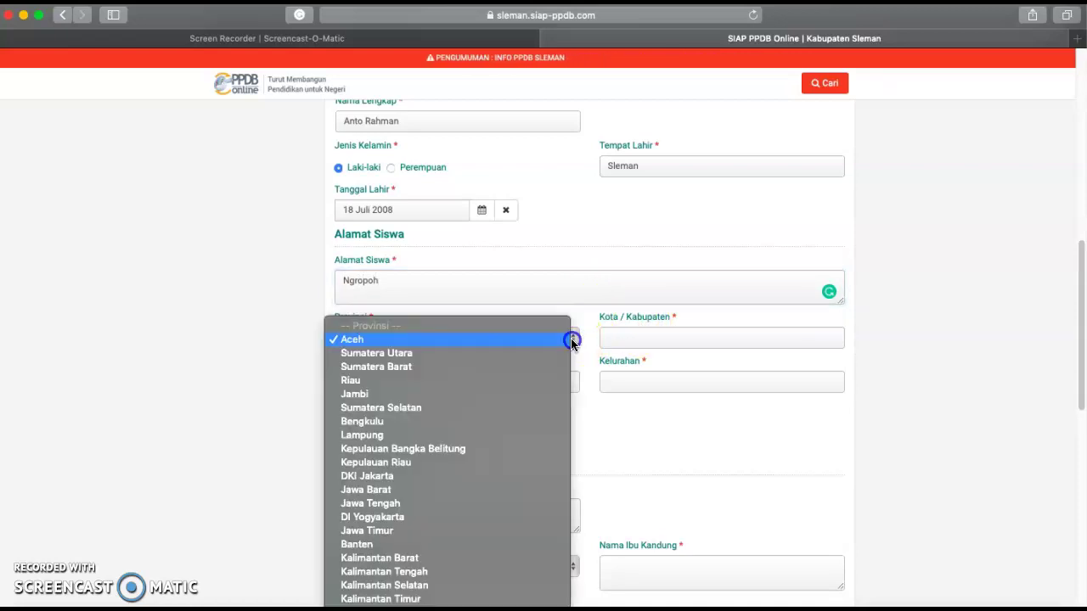
pyautogui.click(381, 474)
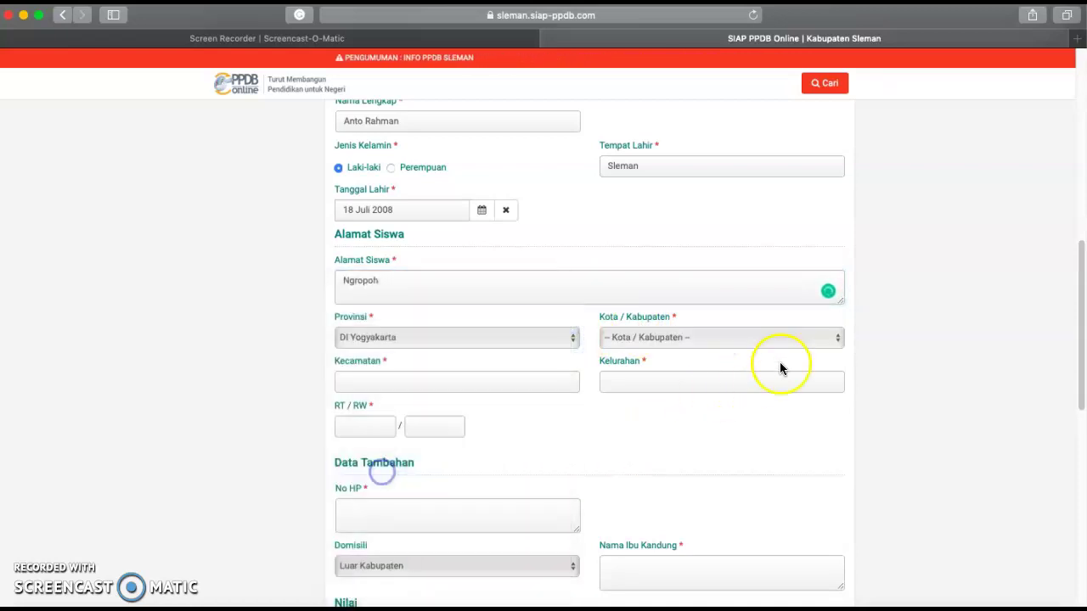
pyautogui.click(837, 340)
pyautogui.click(661, 366)
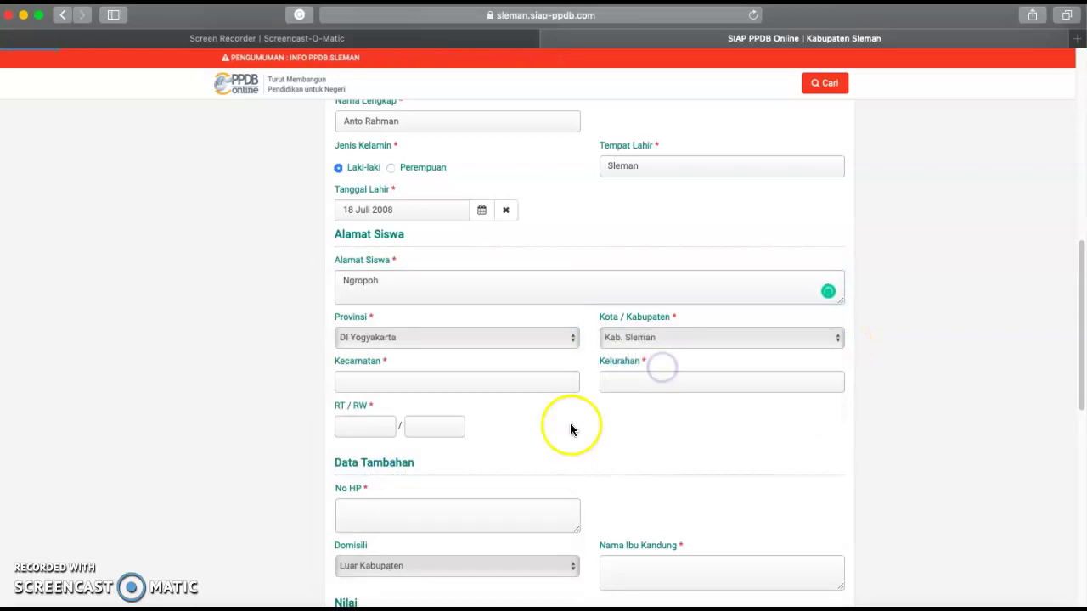
pyautogui.click(571, 383)
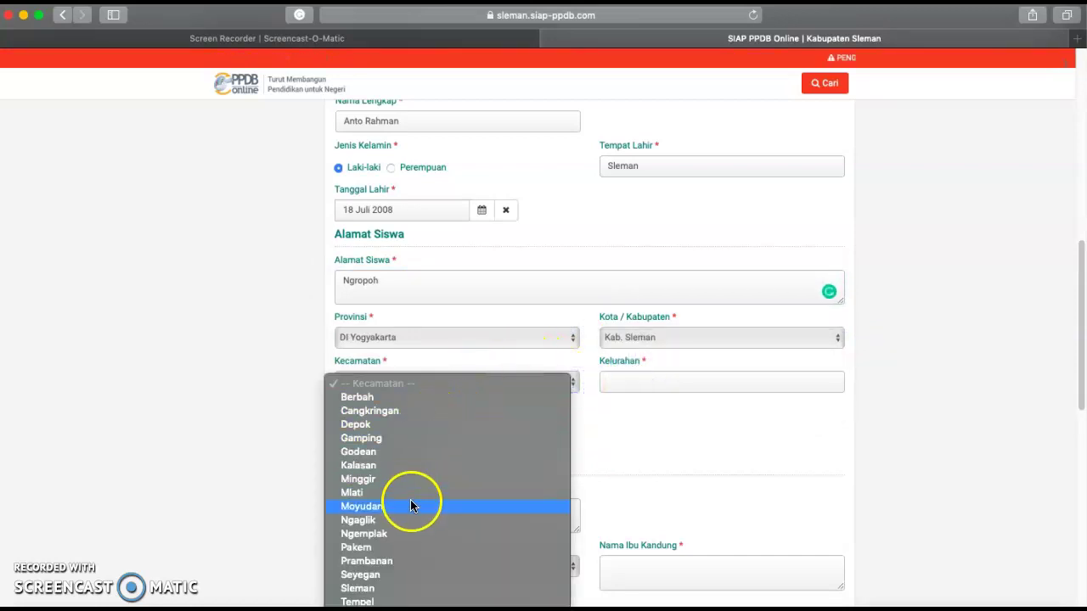
pyautogui.scroll(-1, 410, 513)
pyautogui.click(393, 417)
pyautogui.click(837, 385)
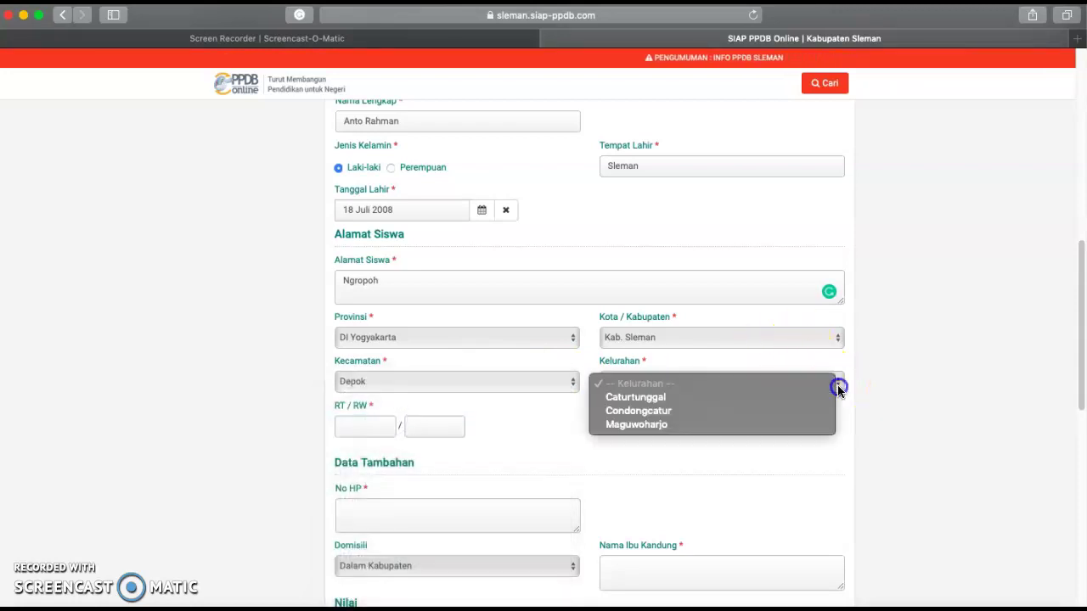
pyautogui.click(668, 412)
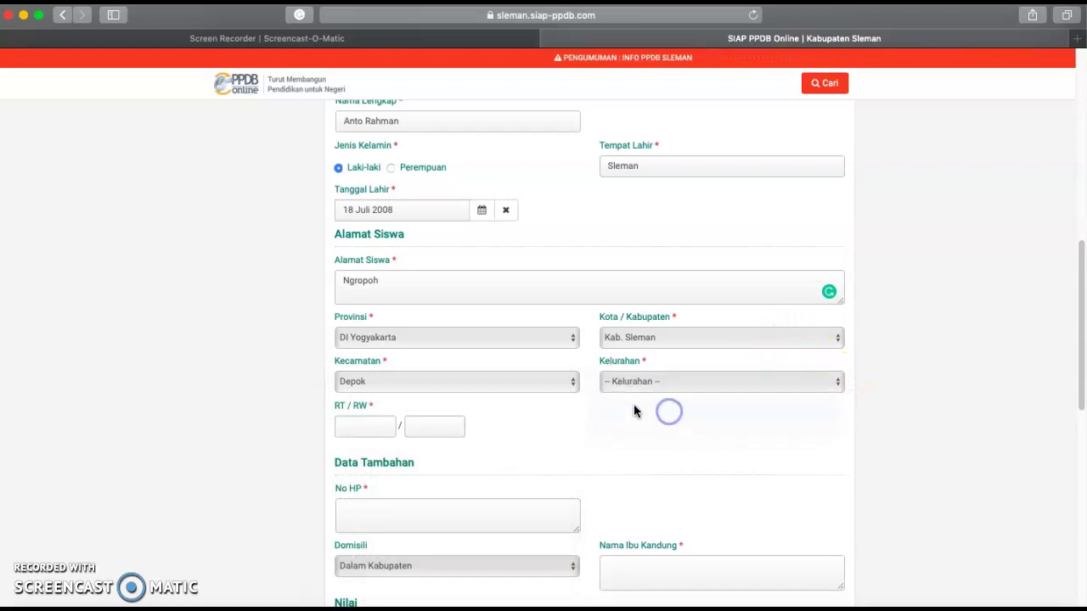
# - Enter RT 01 and RW 24 for the address
pyautogui.click(371, 425)
pyautogui.write('01')
pyautogui.click(434, 425)
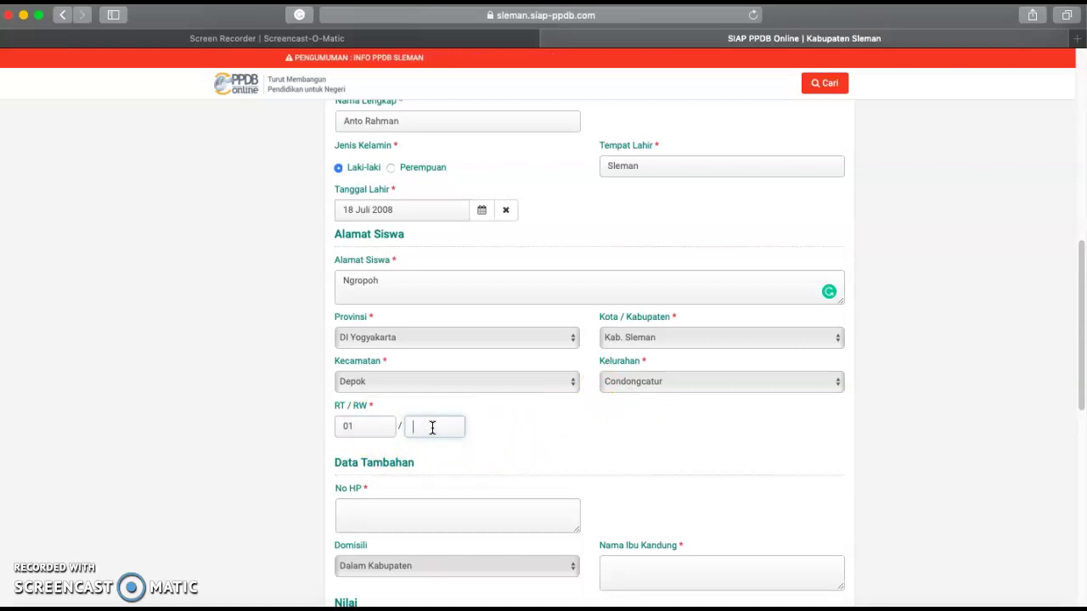
pyautogui.write('24')
pyautogui.scroll(-2, 432, 427)
# - Enter the student's mobile phone number in No HP
pyautogui.click(382, 425)
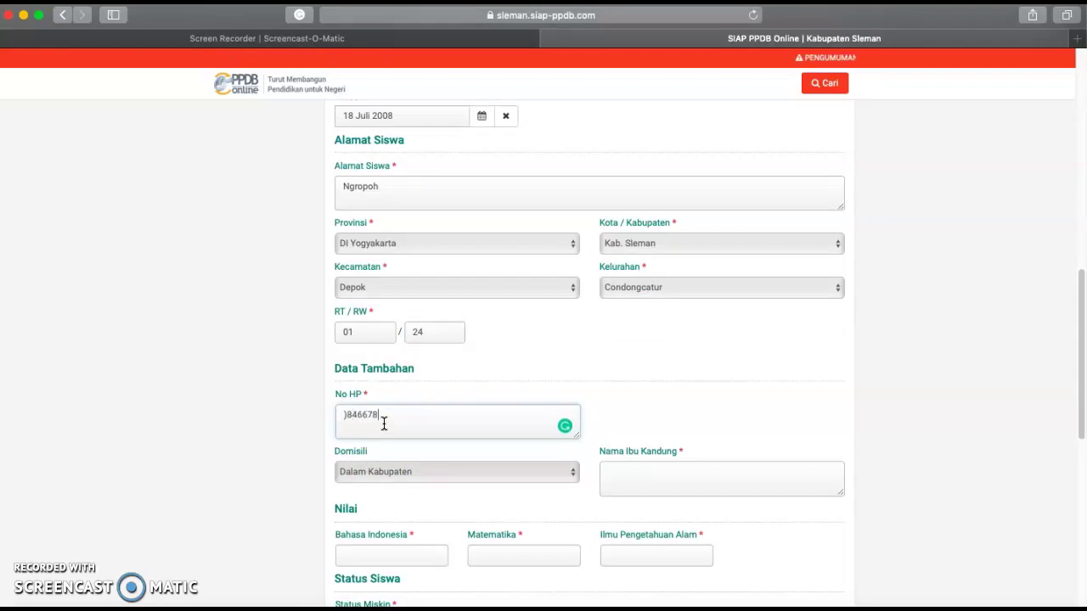
pyautogui.click(341, 415)
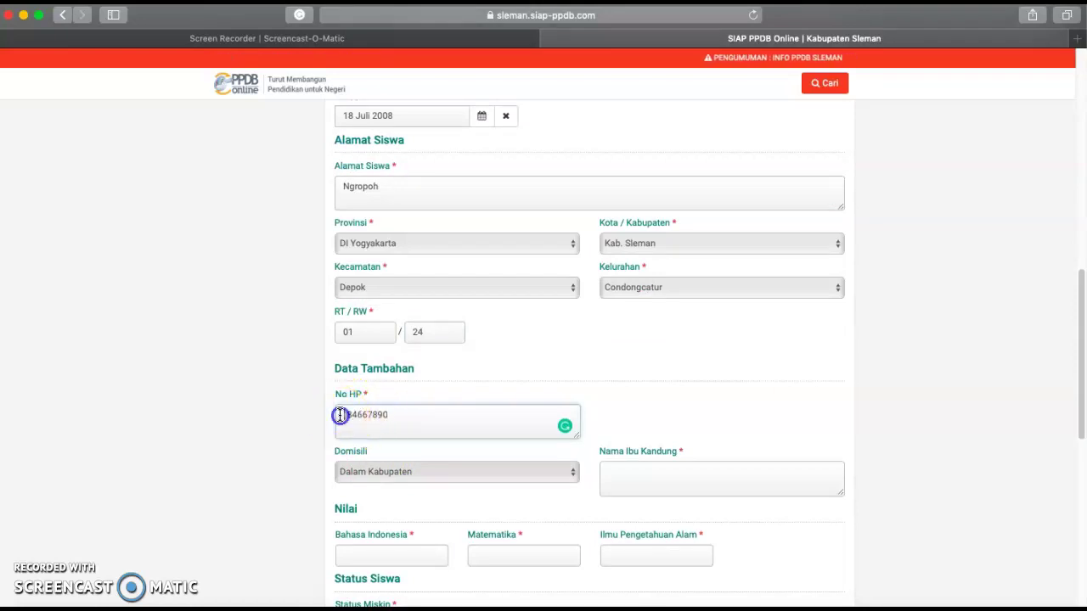
pyautogui.click(400, 415)
pyautogui.write('123')
pyautogui.scroll(-3, 497, 430)
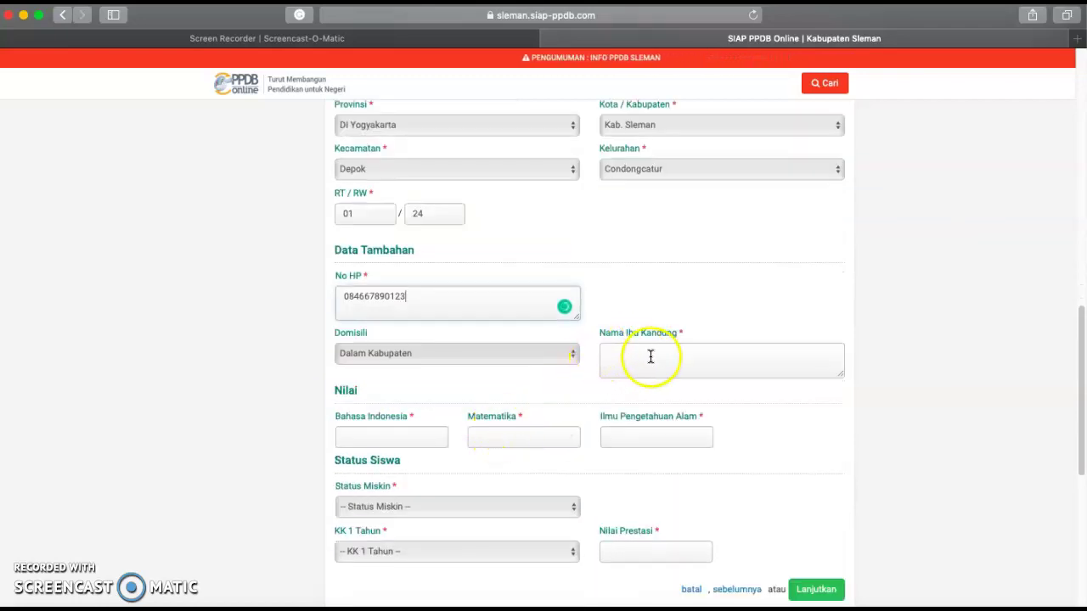
# - Keep Domisili as Dalam Kabupaten and start the mother's name in Nama Ibu Kandung
pyautogui.click(574, 357)
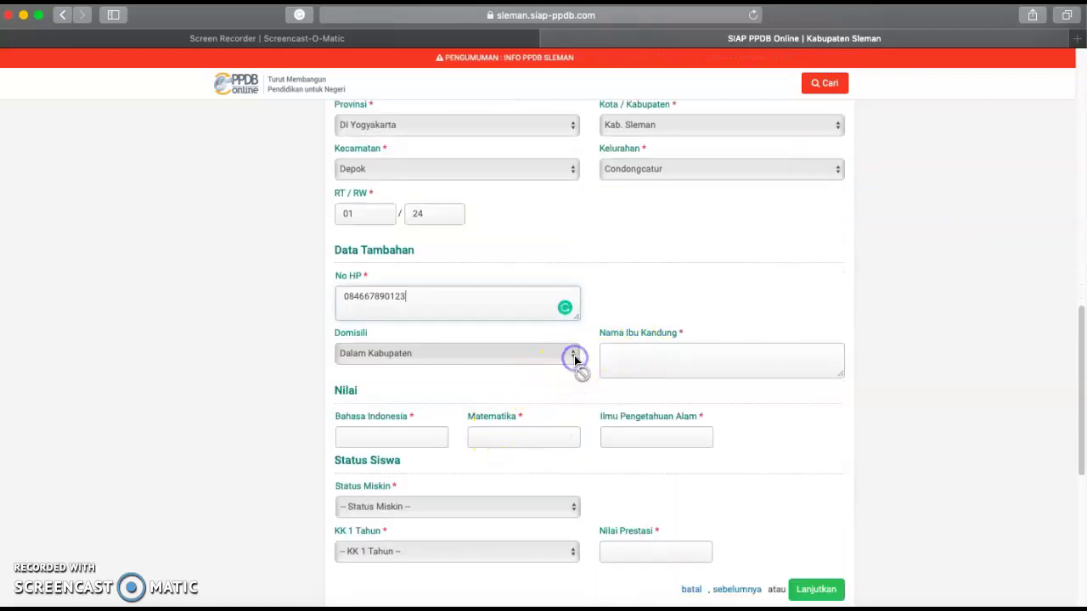
pyautogui.scroll(5, 551, 348)
pyautogui.scroll(-2, 592, 445)
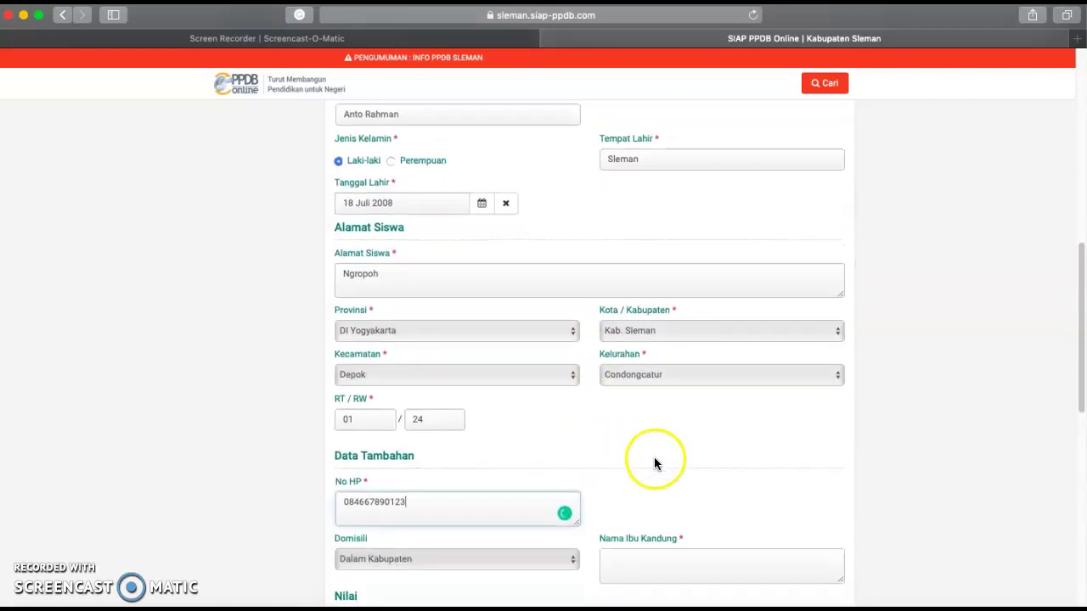
pyautogui.scroll(-3, 634, 411)
pyautogui.click(639, 439)
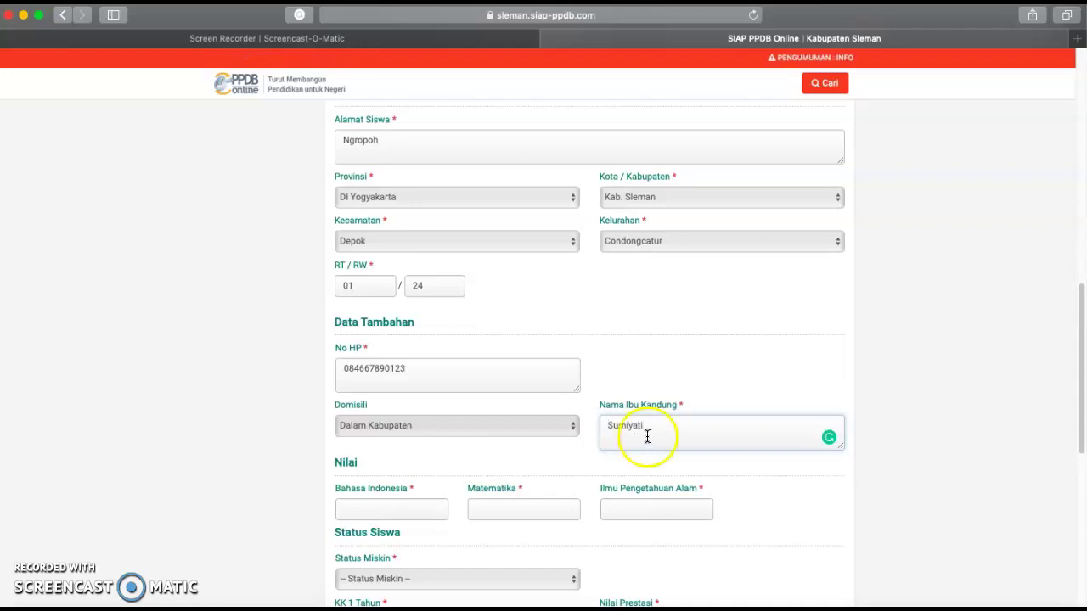
pyautogui.scroll(-3, 646, 437)
# - Enter grades 90.00 Bahasa Indonesia, 89.00 Matematika and 90 Ilmu Pengetahuan Alam
pyautogui.click(410, 397)
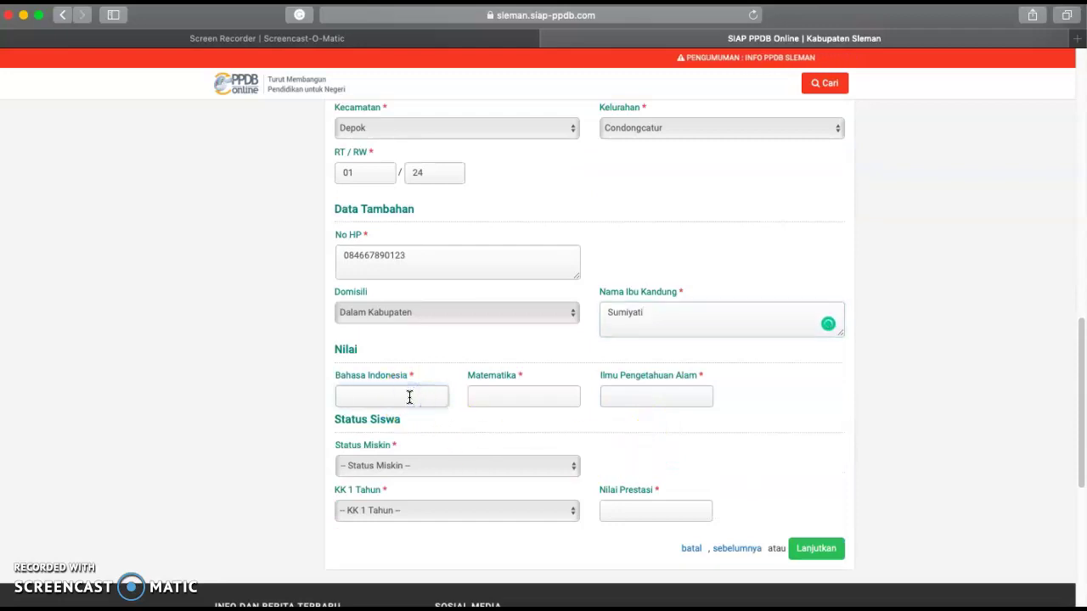
pyautogui.write('90.00')
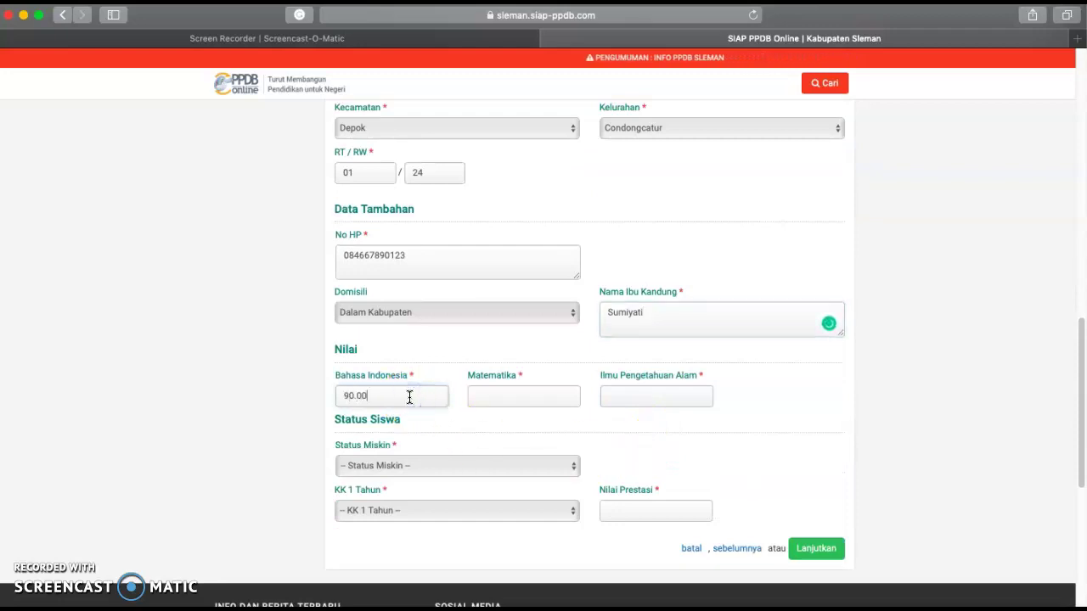
pyautogui.click(485, 396)
pyautogui.write('89.00')
pyautogui.click(626, 397)
pyautogui.write('90')
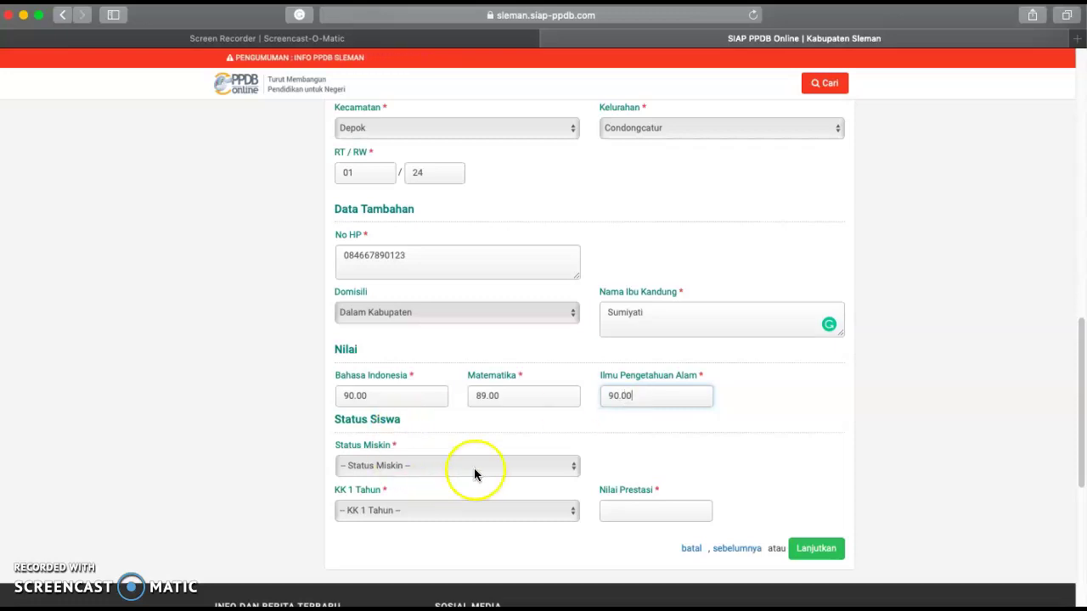
# - Set Status Miskin to Tidak, KK 1 Tahun to Ya, Nilai Prestasi 0, and submit
pyautogui.click(574, 468)
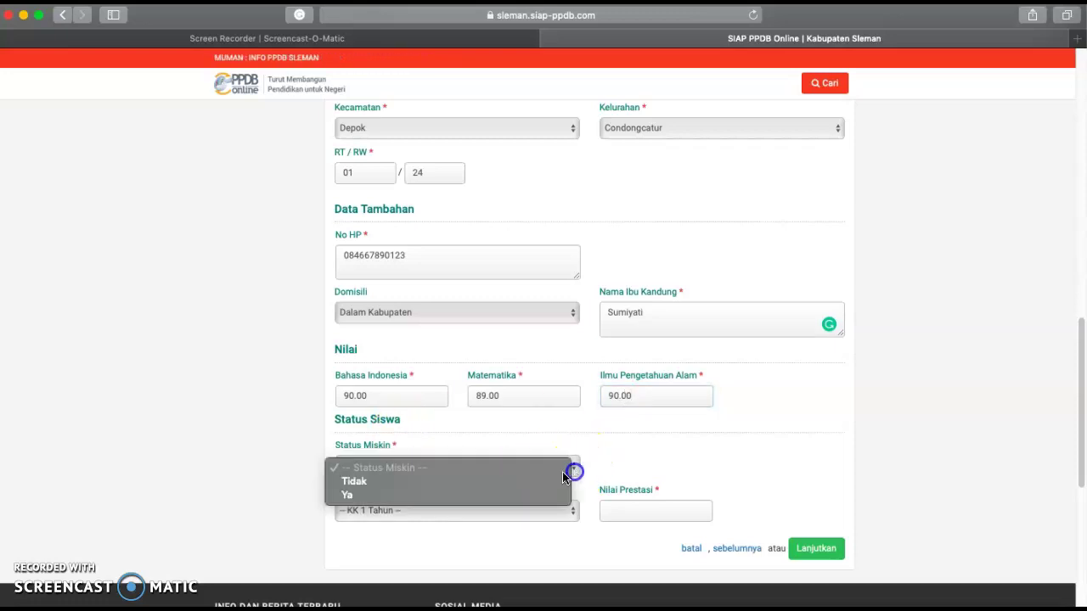
pyautogui.click(371, 482)
pyautogui.click(572, 514)
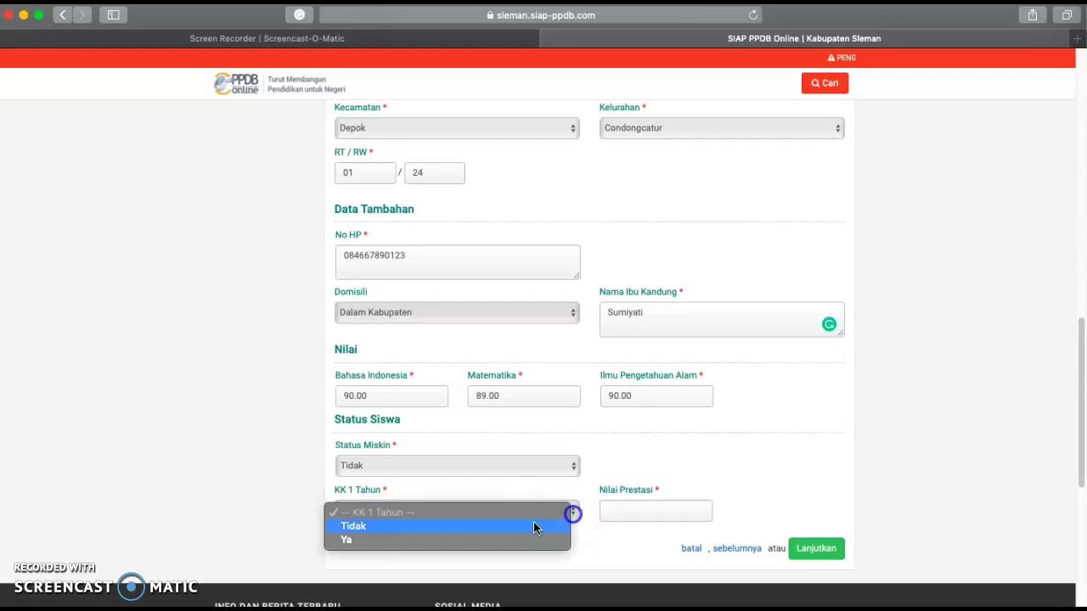
pyautogui.click(366, 543)
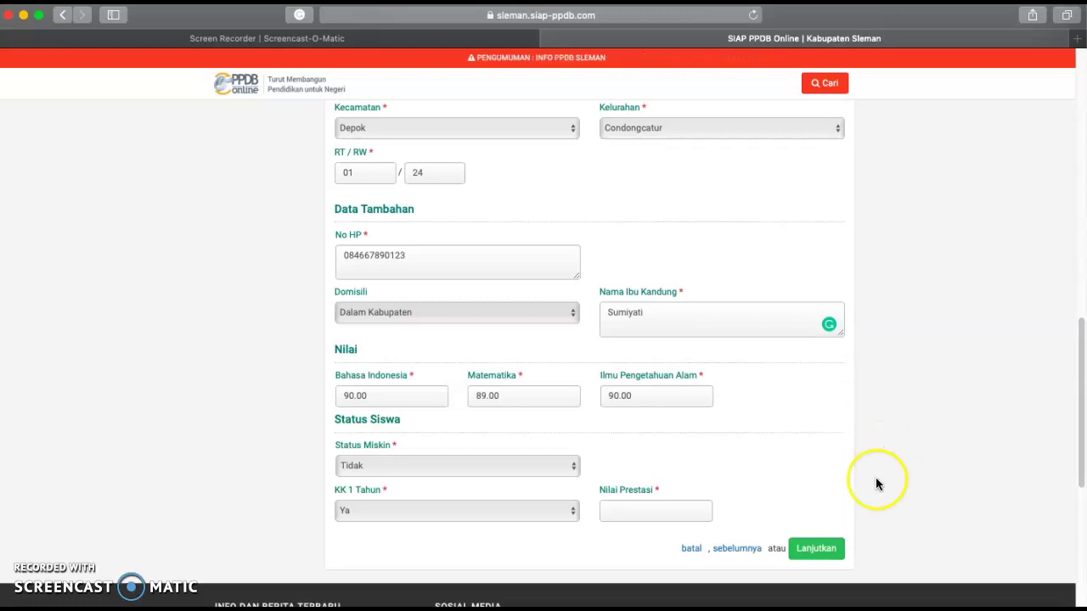
pyautogui.click(655, 512)
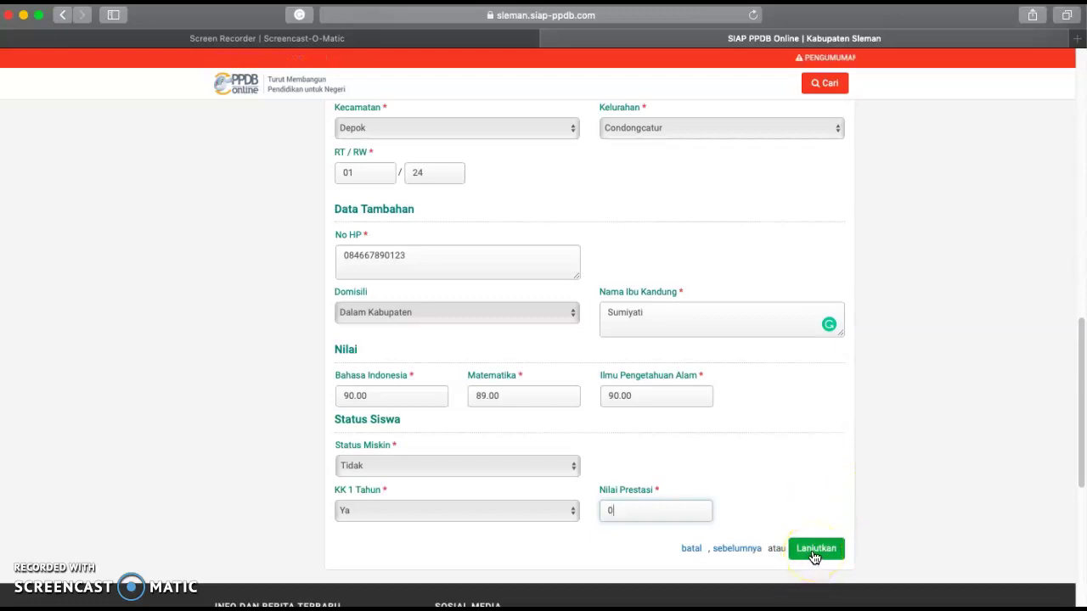
pyautogui.click(815, 548)
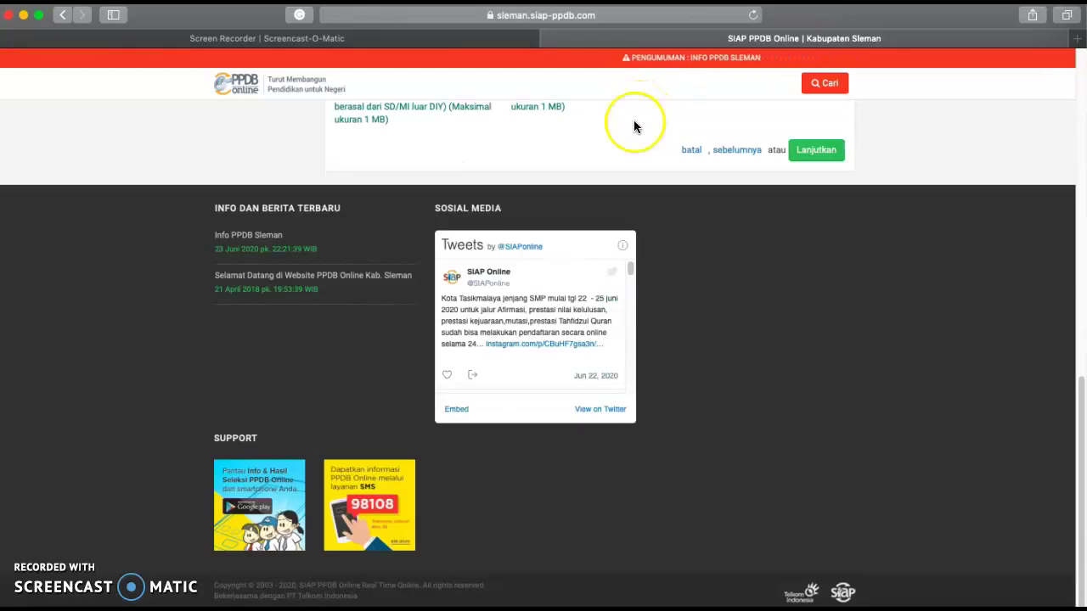
# - Scroll the Unggah Berkas page down to the five 1 MB document upload slots
pyautogui.scroll(-3, 590, 241)
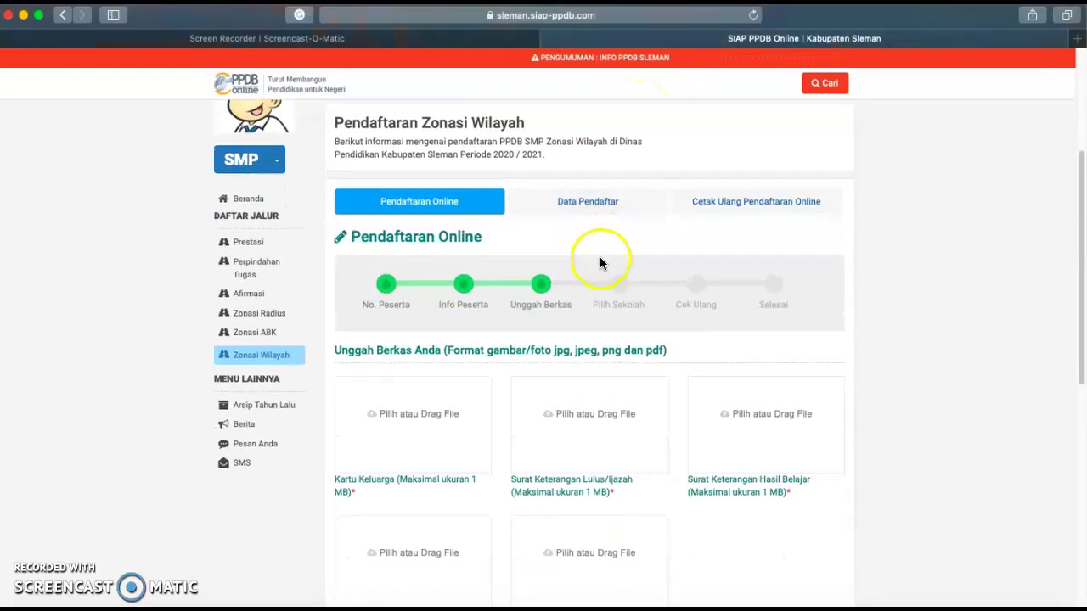
pyautogui.scroll(-2, 488, 293)
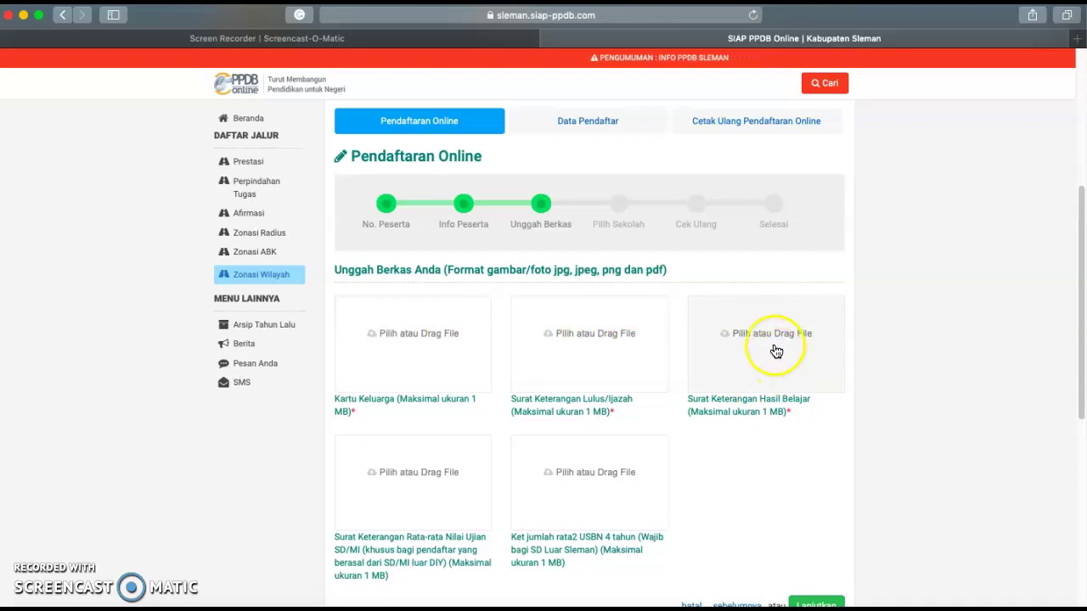
pyautogui.scroll(-1, 412, 514)
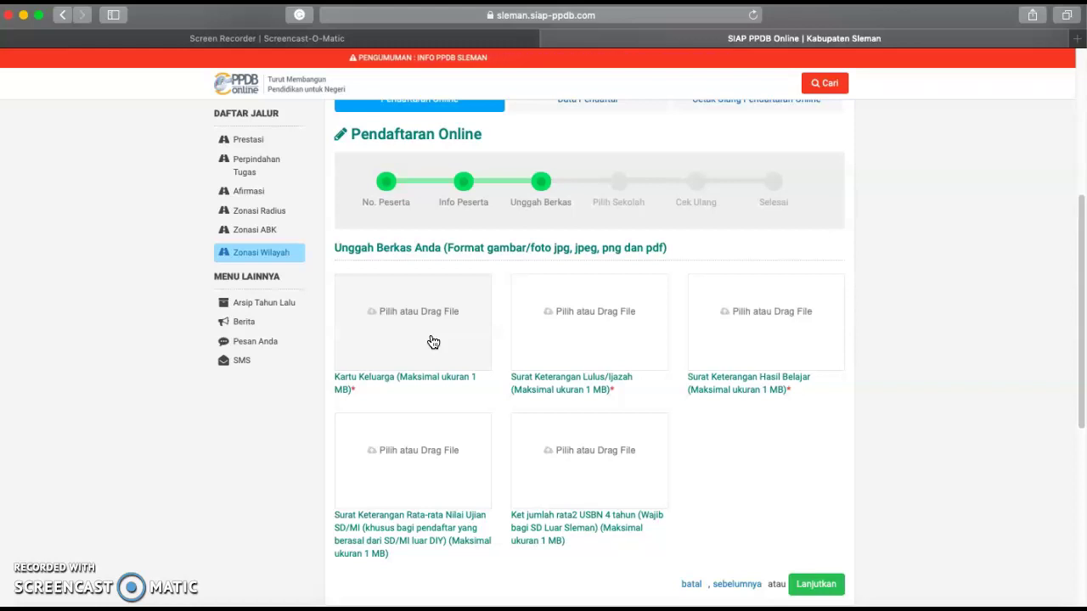
pyautogui.click(437, 319)
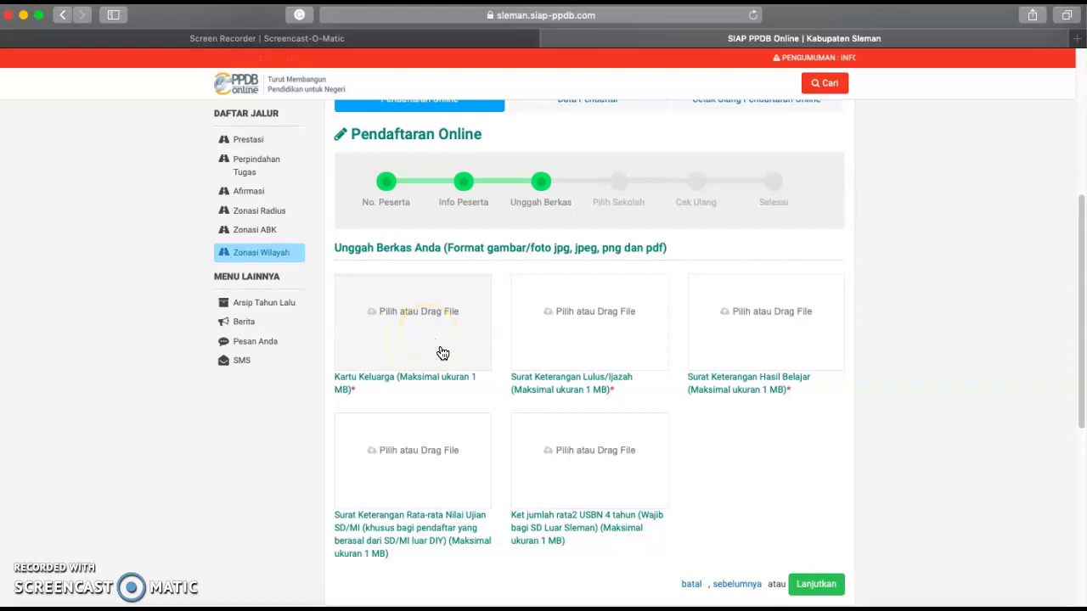
# - Upload SKHB from recent files as the Kartu Keluarga document
pyautogui.click(441, 337)
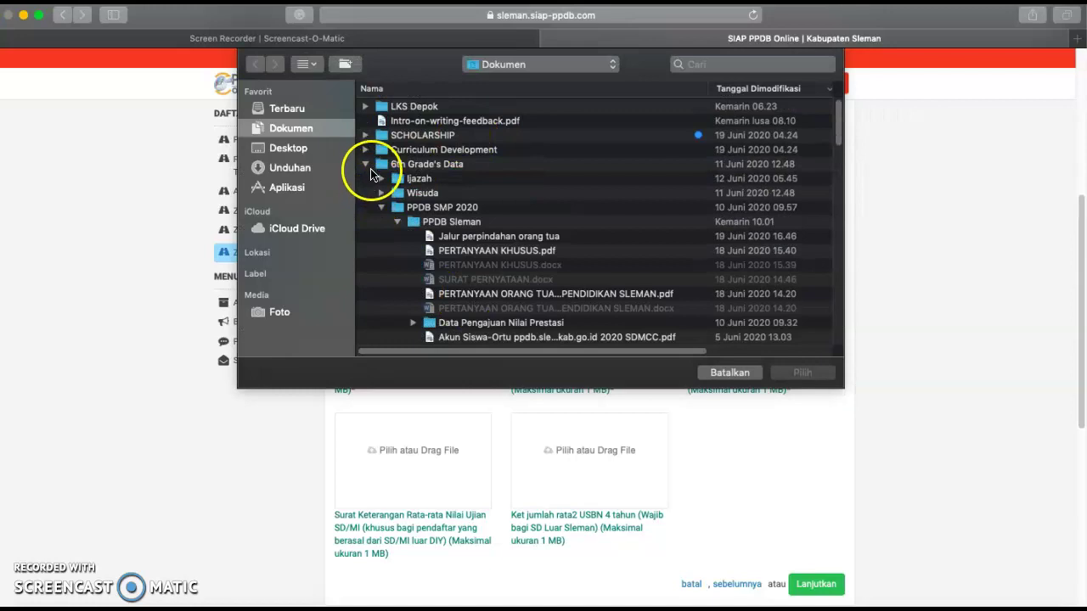
pyautogui.click(293, 113)
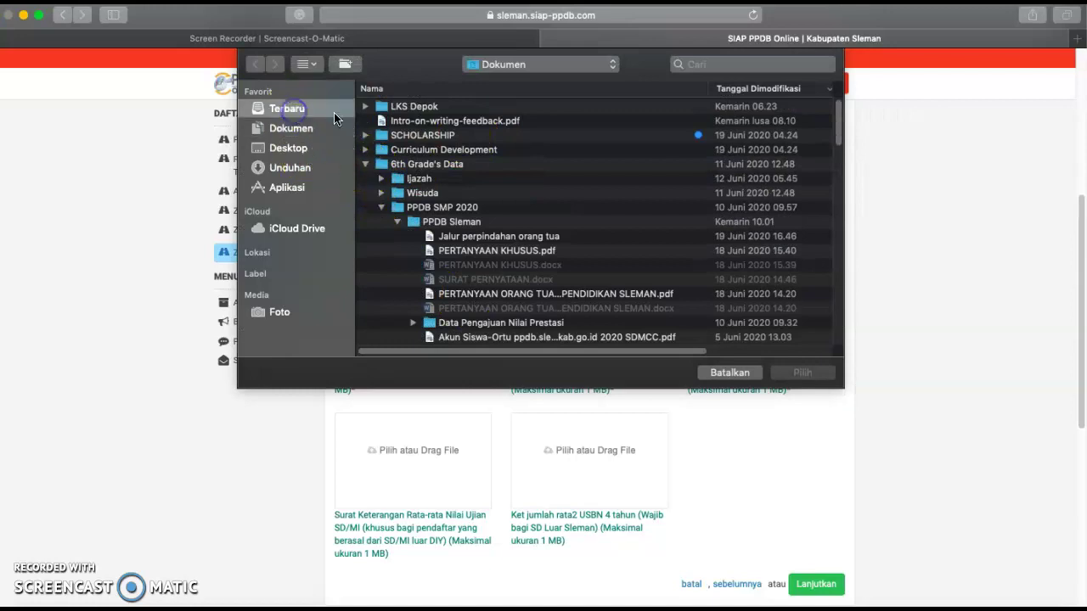
pyautogui.scroll(-3, 490, 222)
pyautogui.scroll(-10, 490, 222)
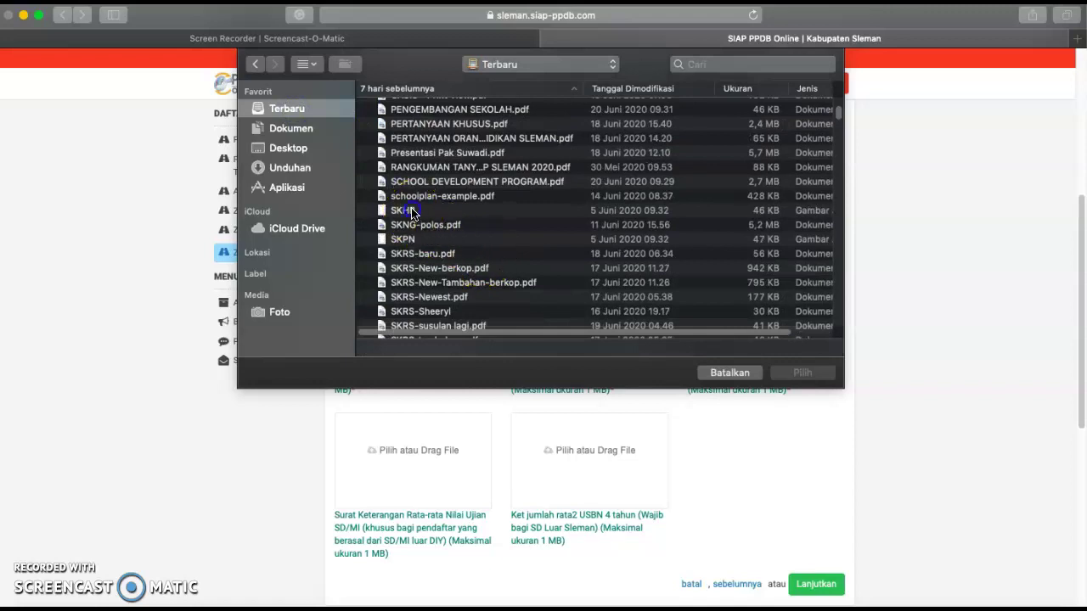
pyautogui.click(407, 211)
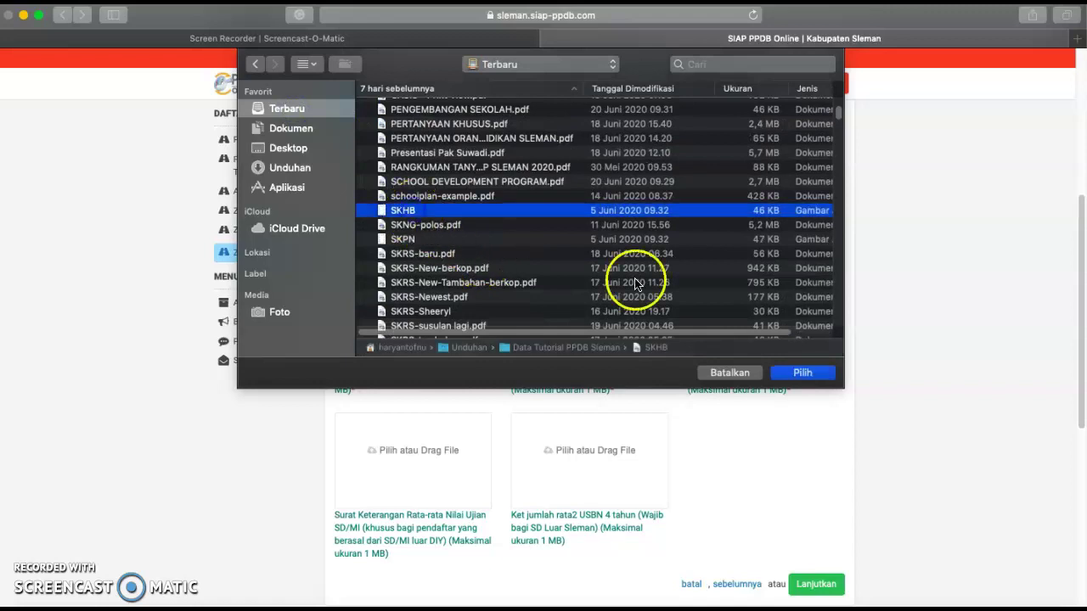
pyautogui.click(802, 374)
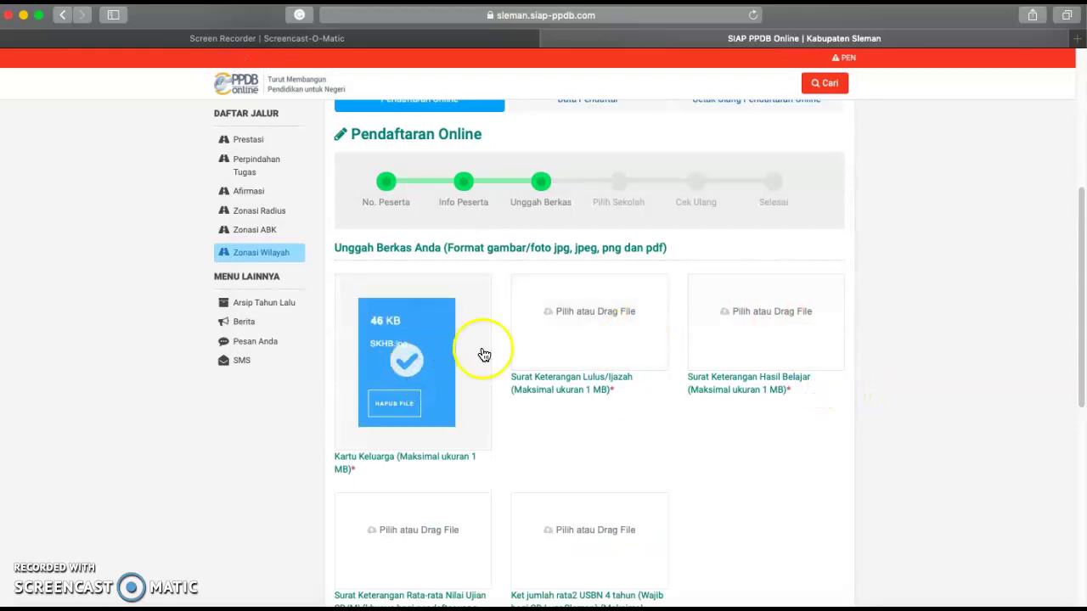
# - Upload SKHB as the Surat Keterangan Lulus/Ijazah document
pyautogui.click(624, 336)
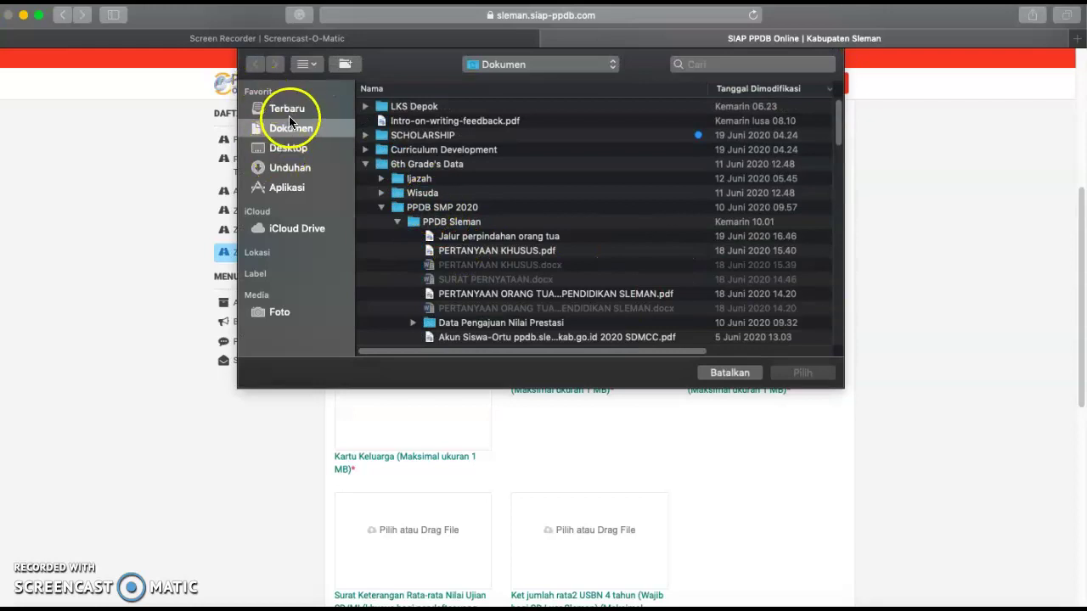
pyautogui.click(286, 109)
pyautogui.scroll(-15, 427, 287)
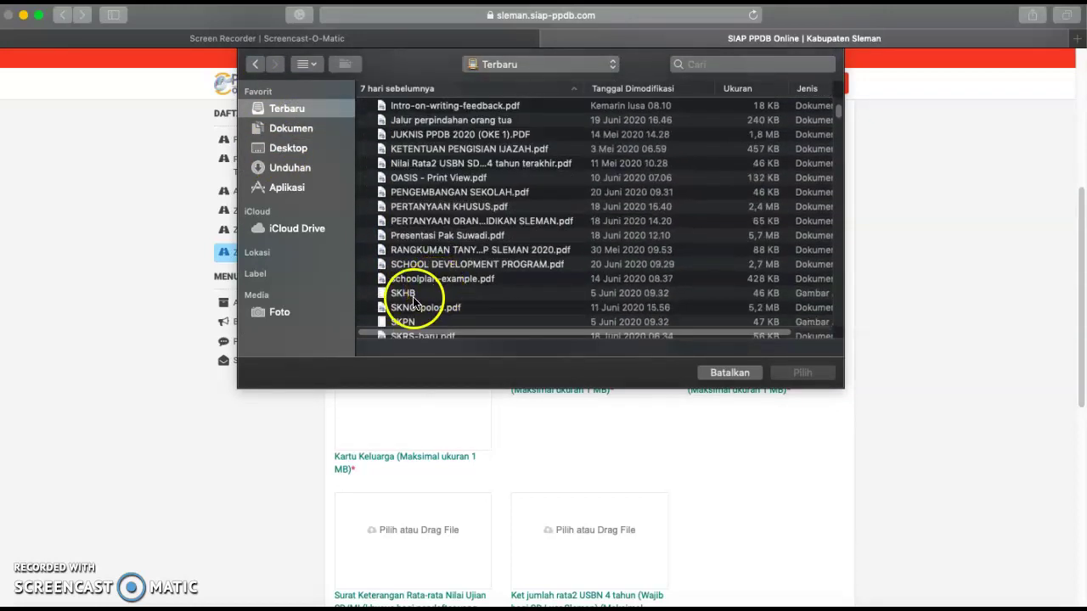
pyautogui.click(413, 297)
pyautogui.click(881, 370)
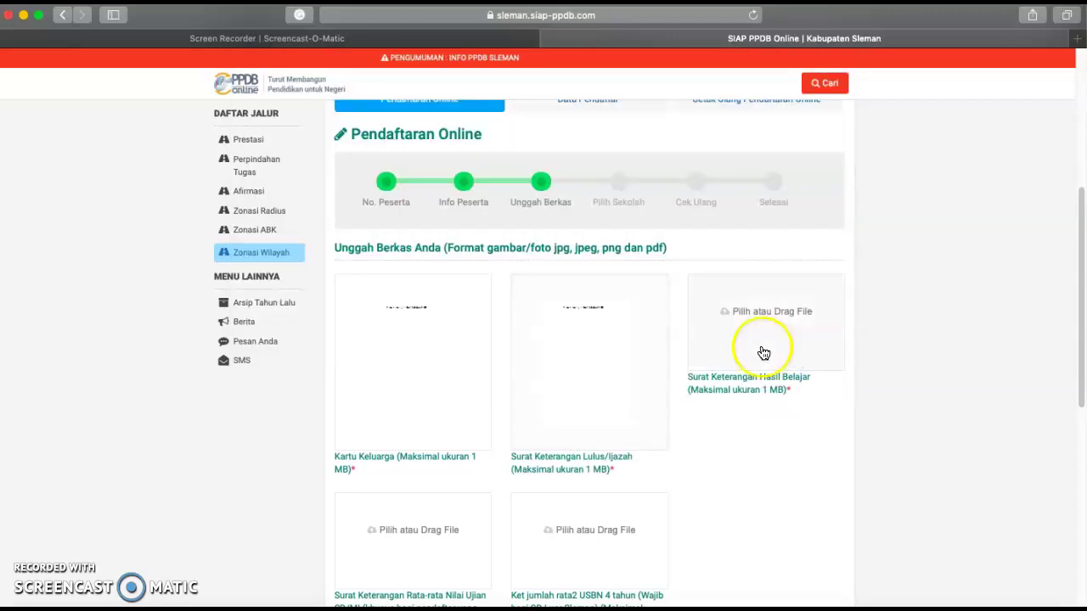
# - Upload SKHB as the Hasil Belajar document and continue to school selection
pyautogui.click(765, 348)
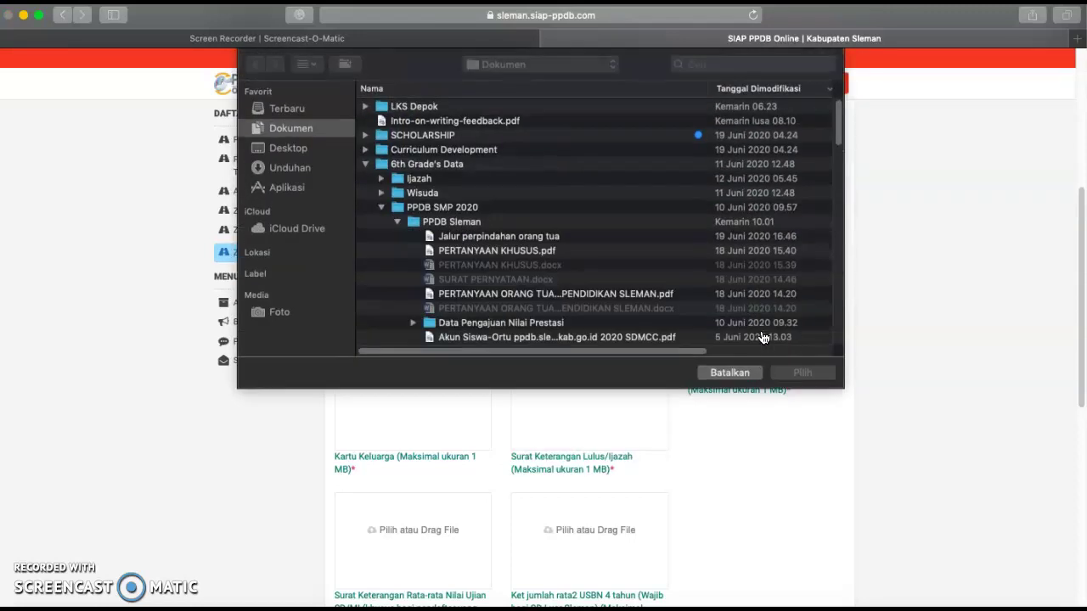
pyautogui.scroll(-3, 479, 229)
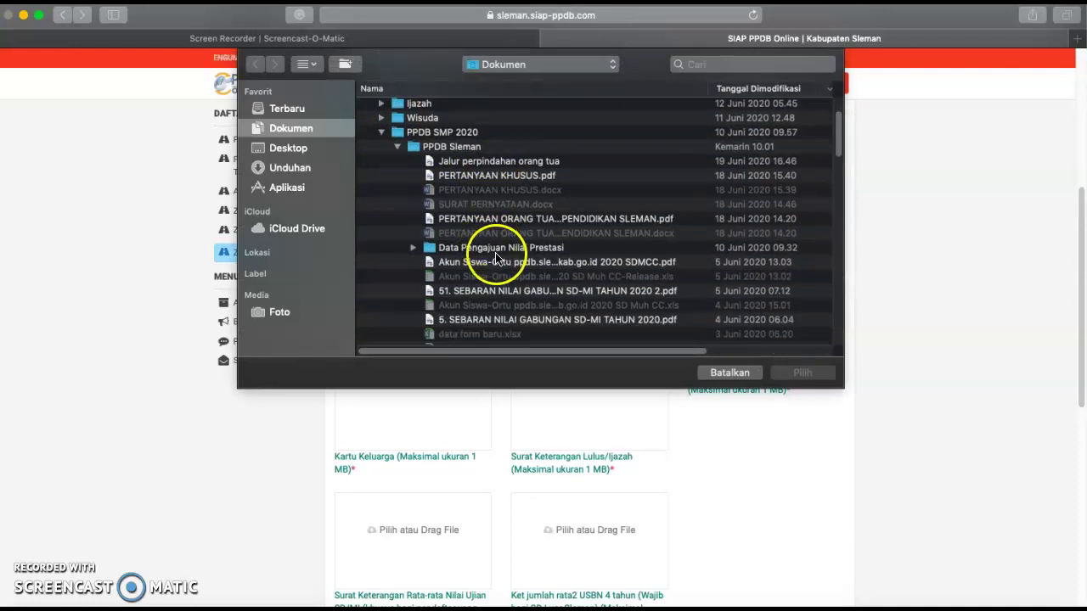
pyautogui.scroll(-4, 497, 255)
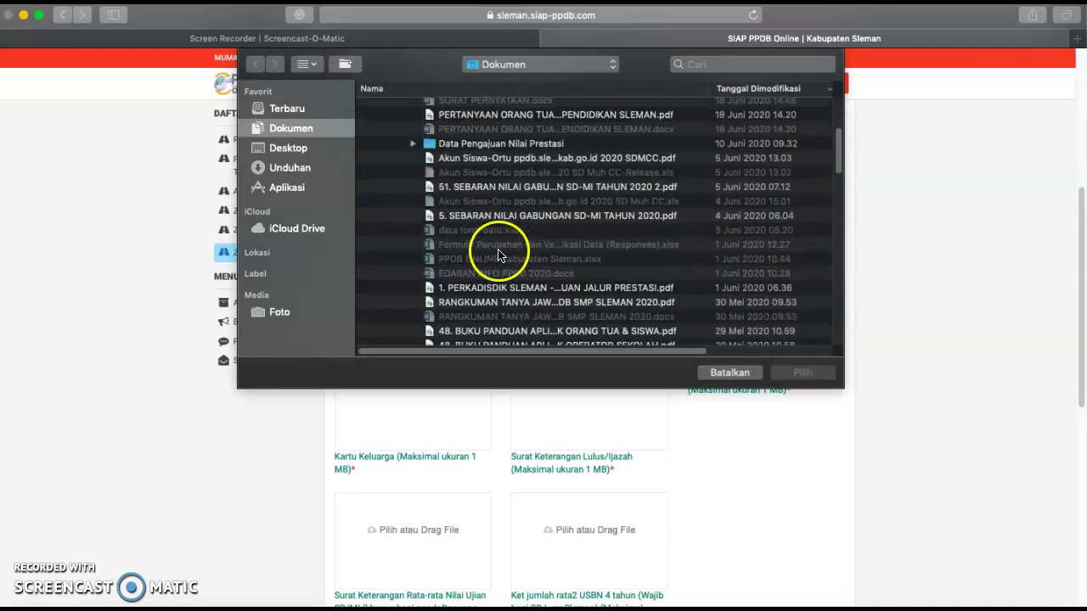
pyautogui.click(289, 109)
pyautogui.scroll(-10, 471, 238)
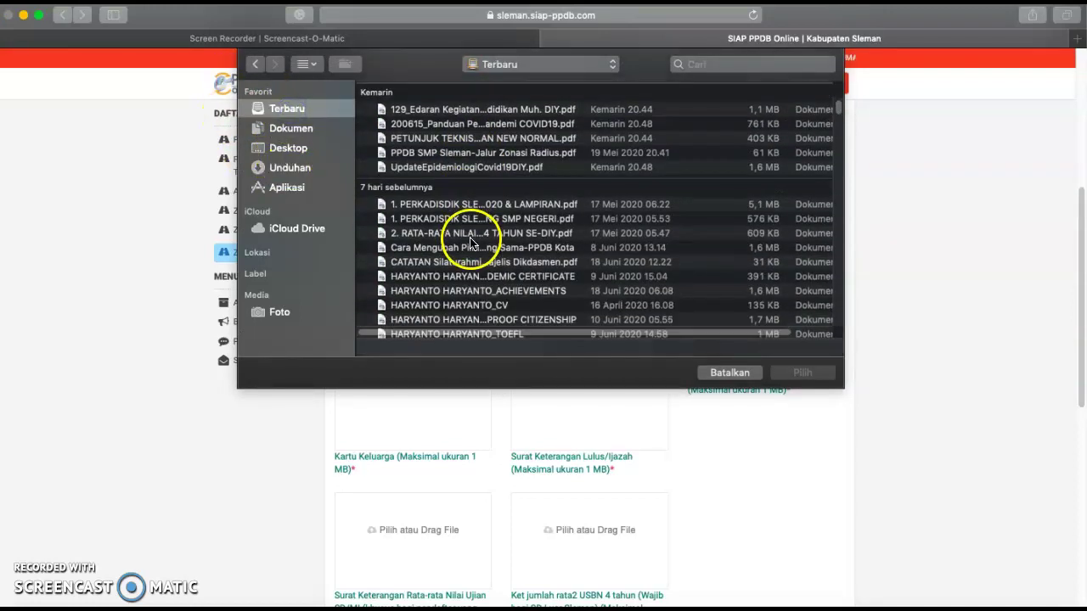
pyautogui.scroll(-5, 470, 247)
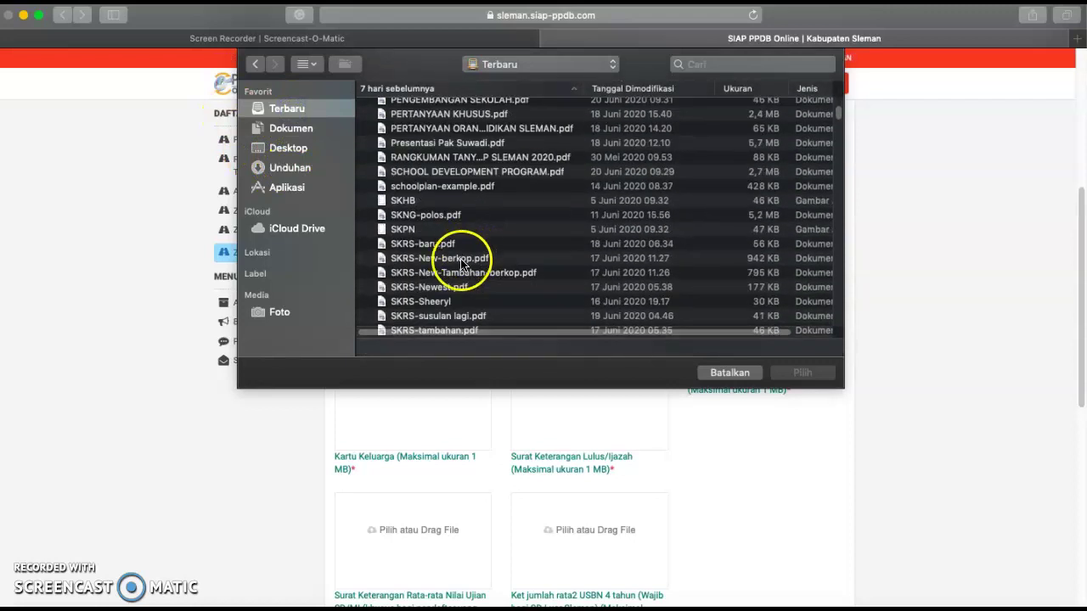
pyautogui.click(417, 138)
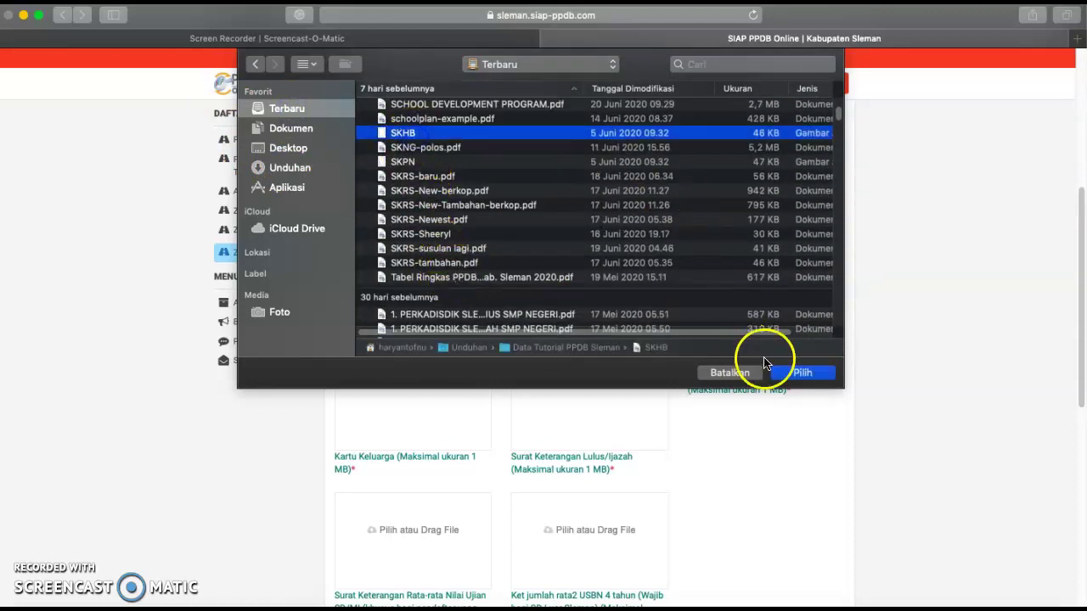
pyautogui.click(802, 373)
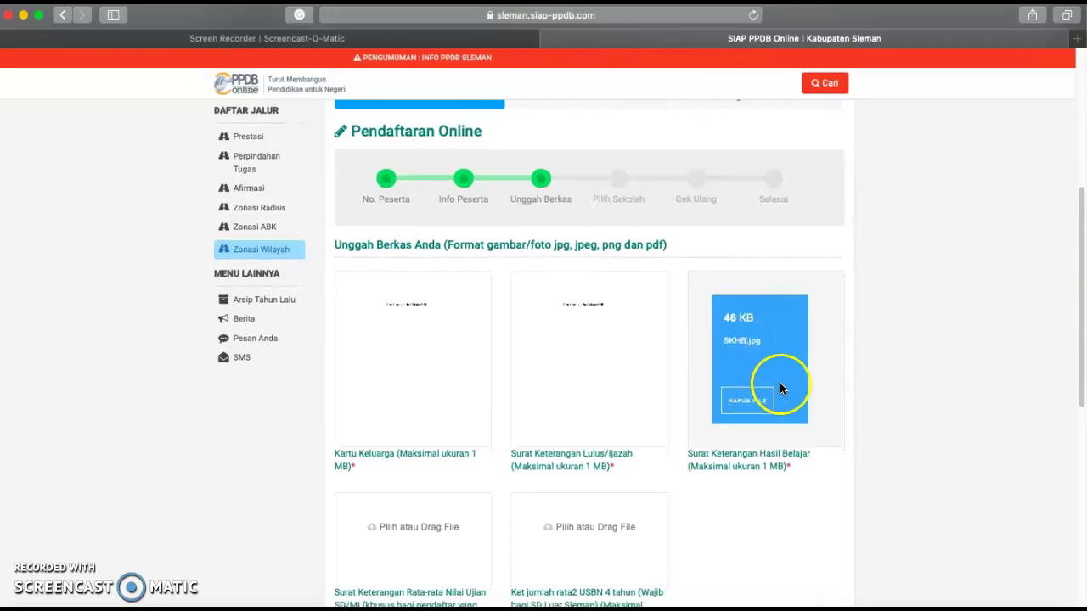
pyautogui.scroll(-3, 781, 389)
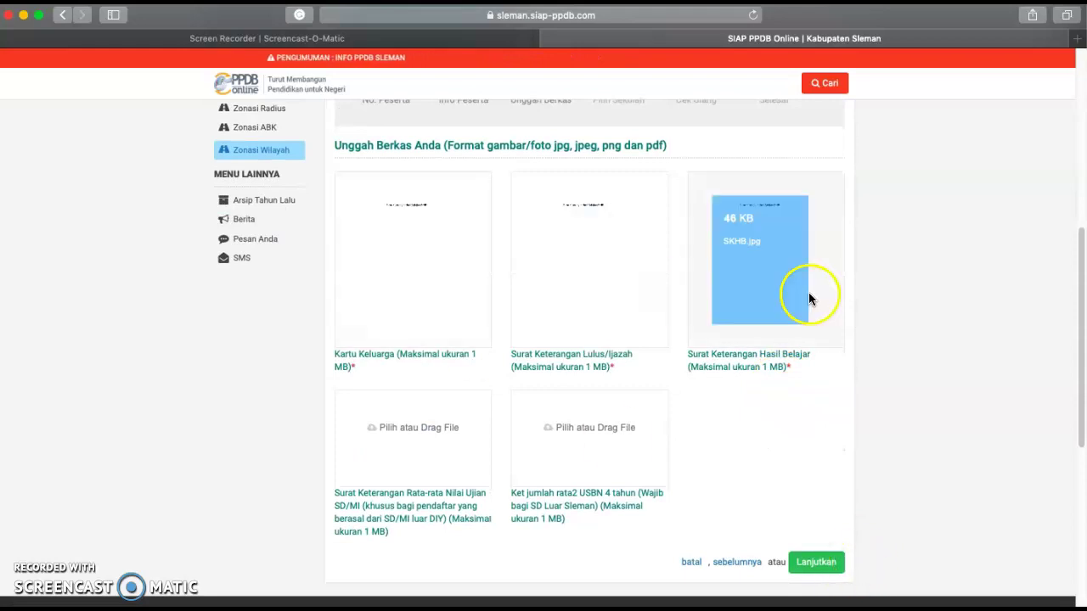
pyautogui.click(810, 565)
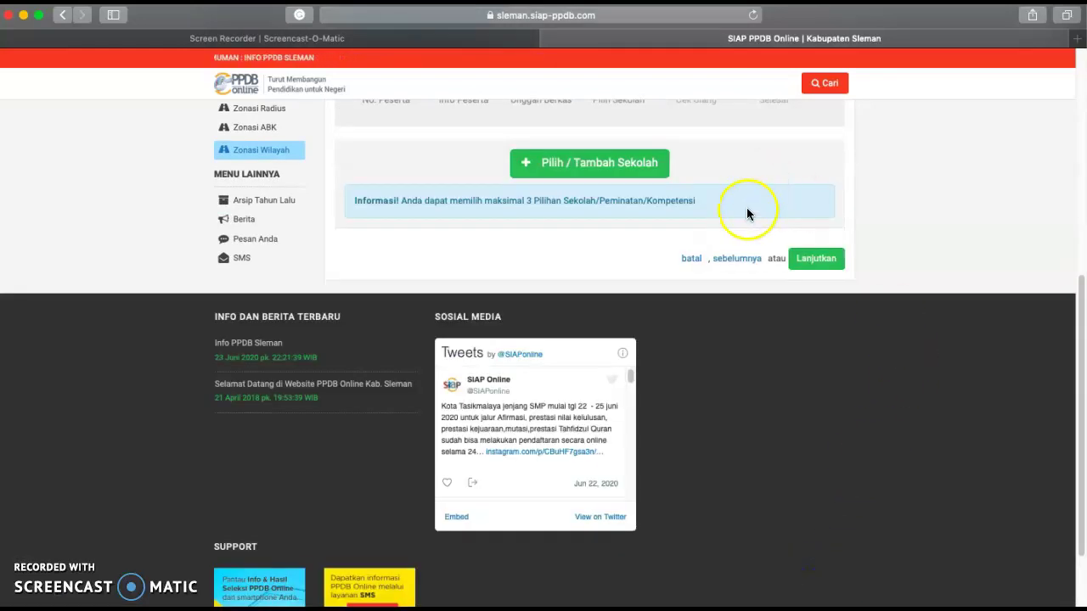
# - Browse the school list and add SMPN 4 DEPOK as the first choice
pyautogui.scroll(5, 752, 255)
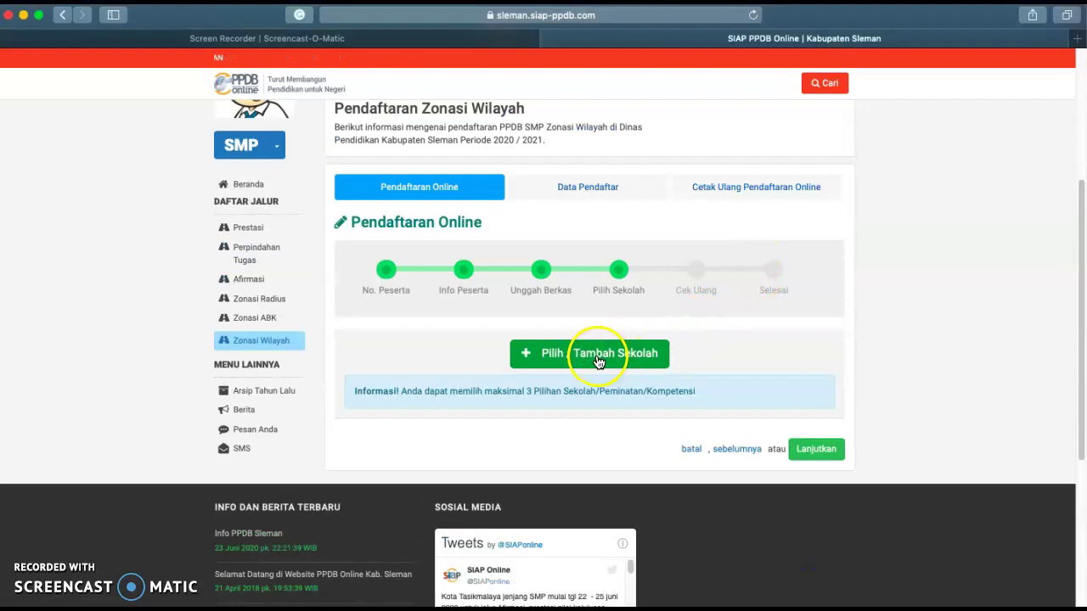
pyautogui.click(598, 362)
pyautogui.scroll(-2, 599, 363)
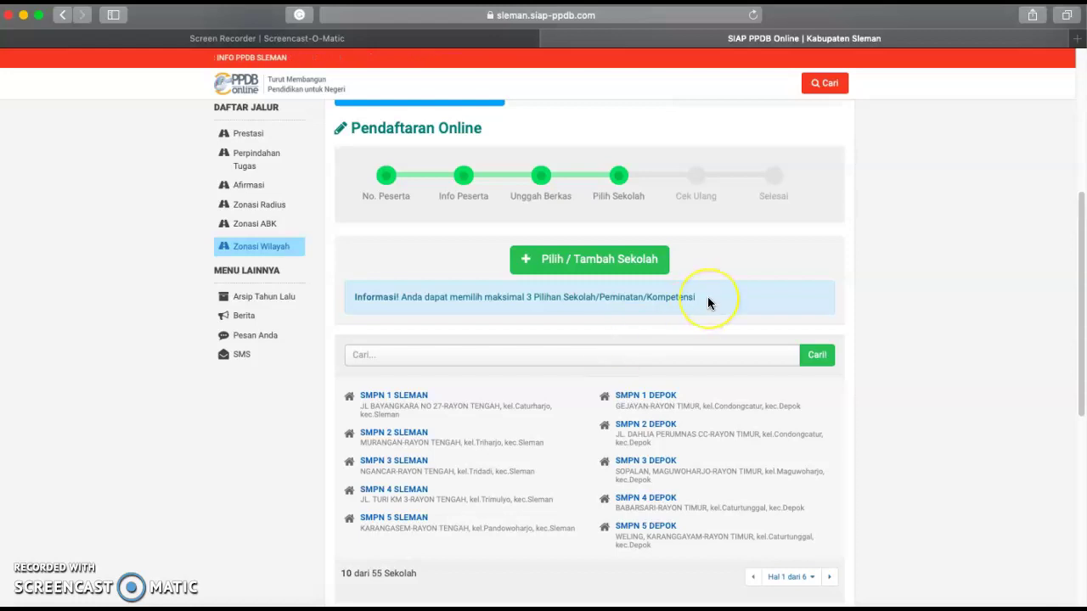
pyautogui.scroll(2, 709, 302)
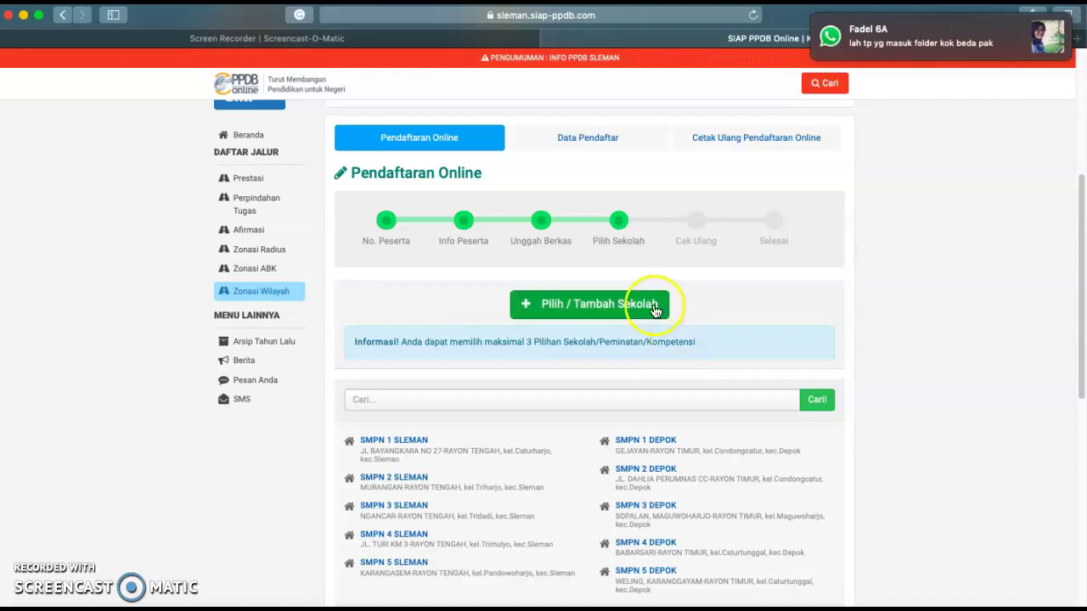
pyautogui.click(594, 308)
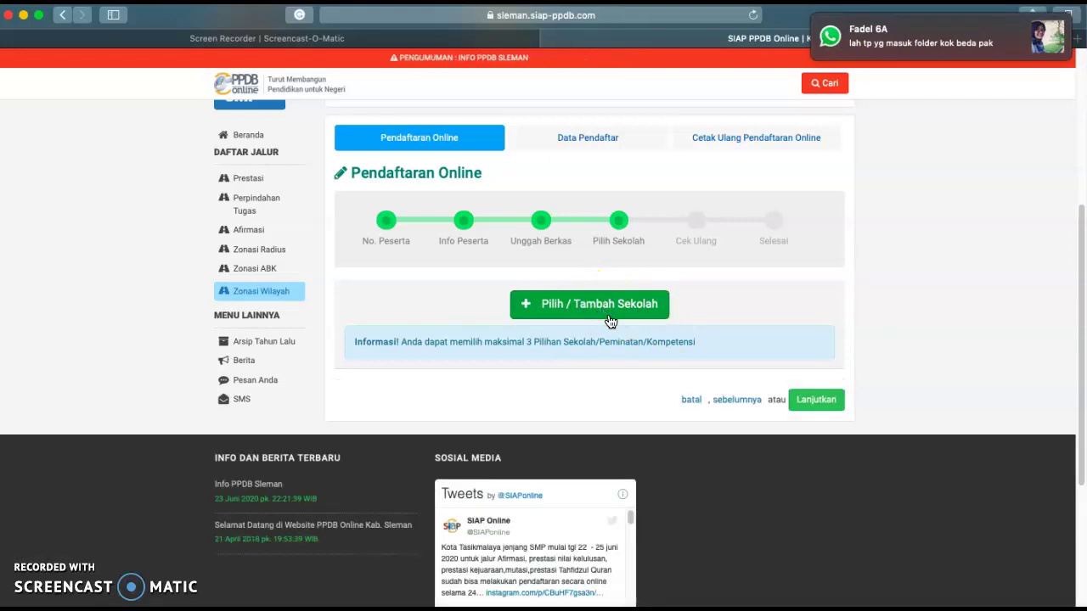
pyautogui.click(805, 401)
pyautogui.click(604, 306)
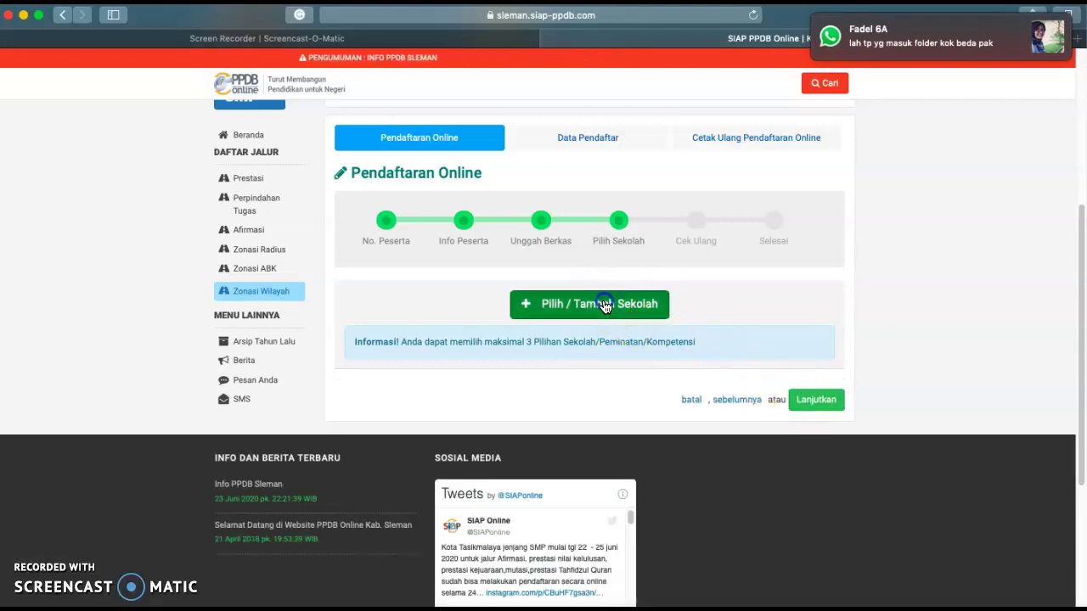
pyautogui.scroll(-4, 648, 364)
pyautogui.scroll(1, 723, 340)
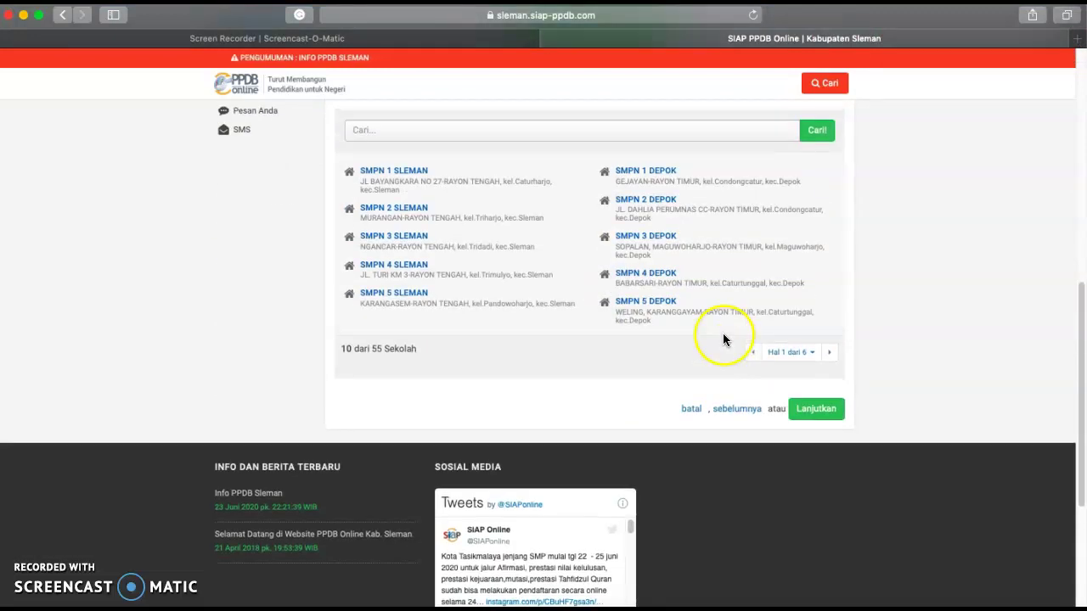
pyautogui.click(656, 274)
# - Add SMPN 1 DEPOK and SMPN 5 DEPOK as the second and third choices
pyautogui.scroll(3, 798, 259)
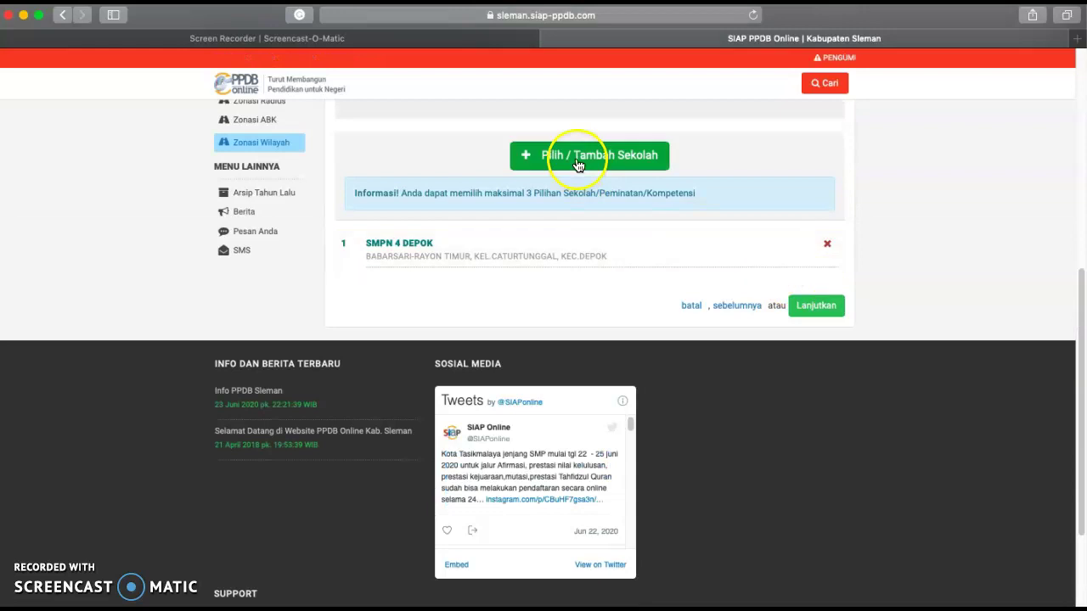
pyautogui.click(637, 157)
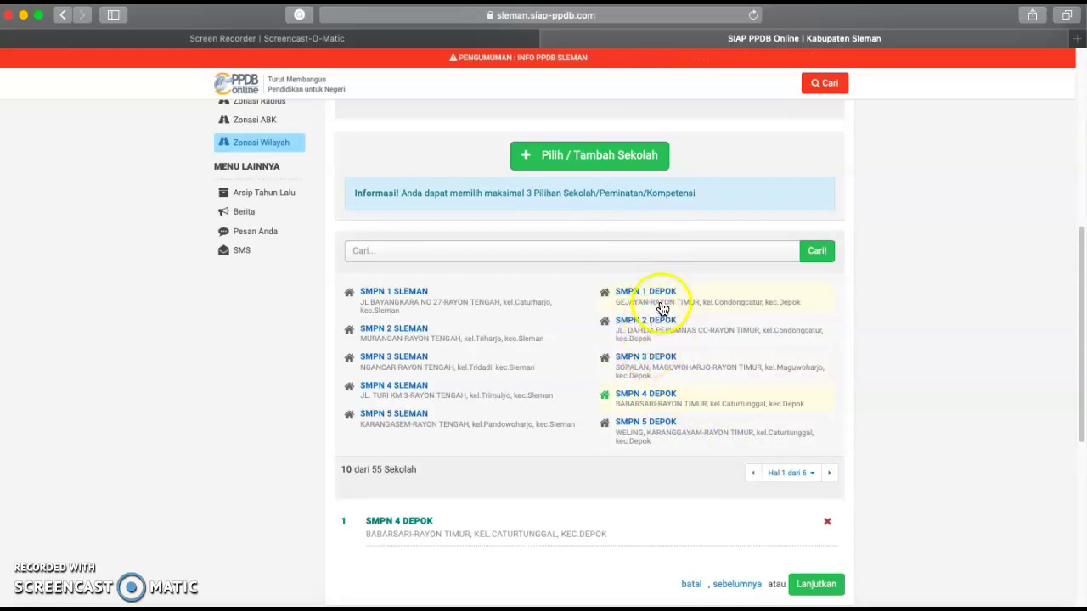
pyautogui.click(665, 295)
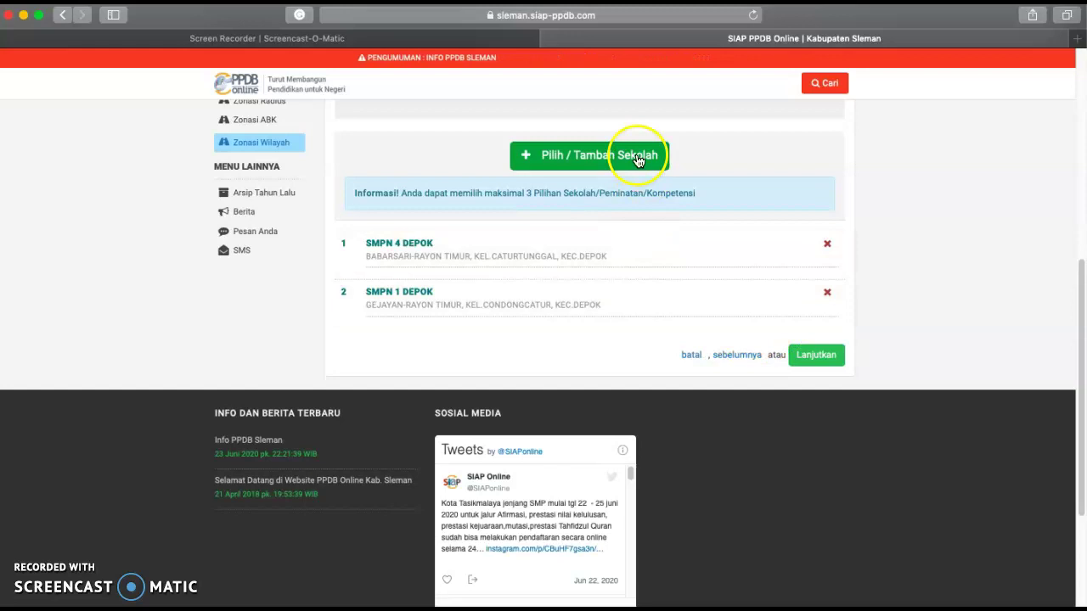
pyautogui.click(630, 158)
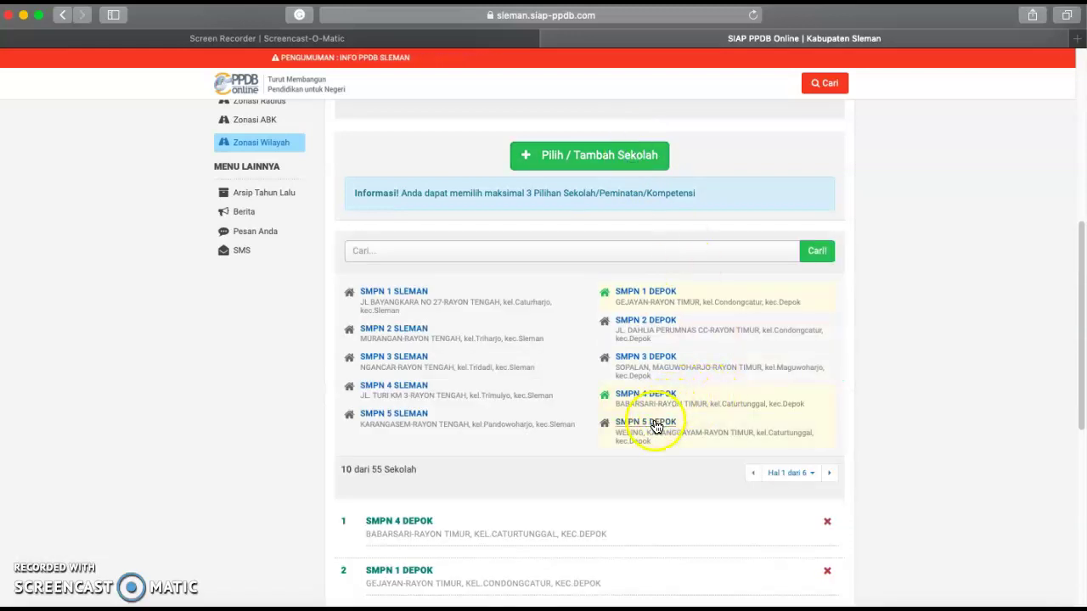
pyautogui.click(650, 424)
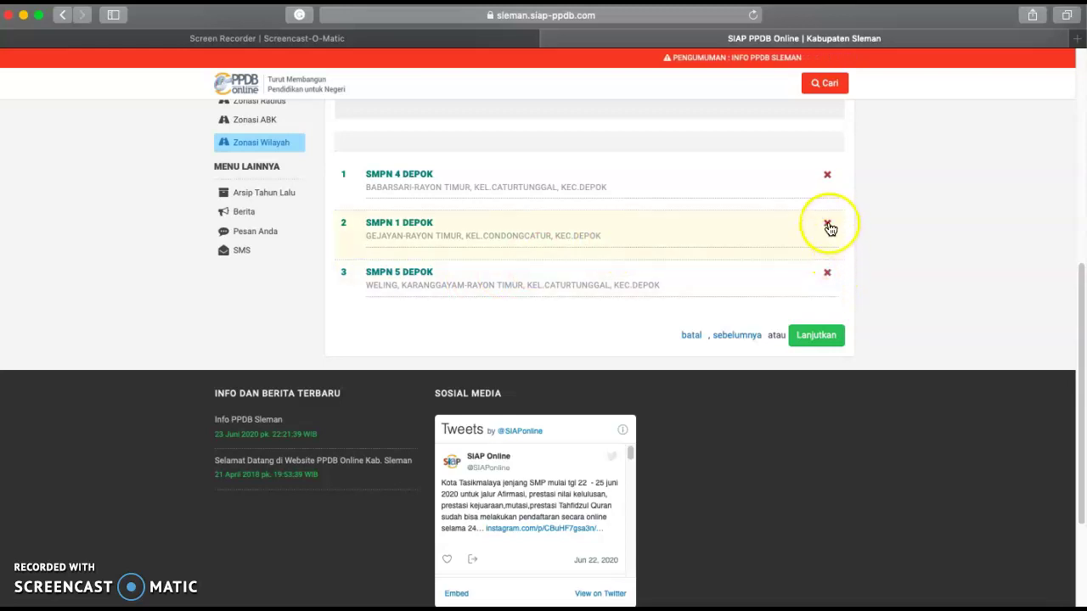
# - Remove SMPN 4 DEPOK and SMPN 5 DEPOK, then add SMPN 2 DEPOK as second choice
pyautogui.click(828, 177)
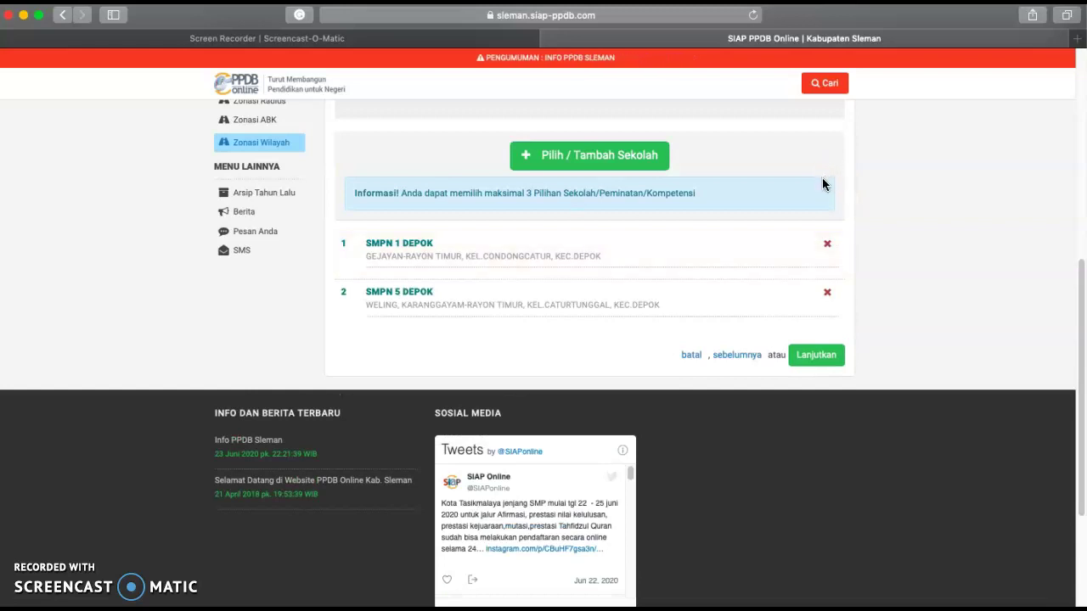
pyautogui.click(830, 298)
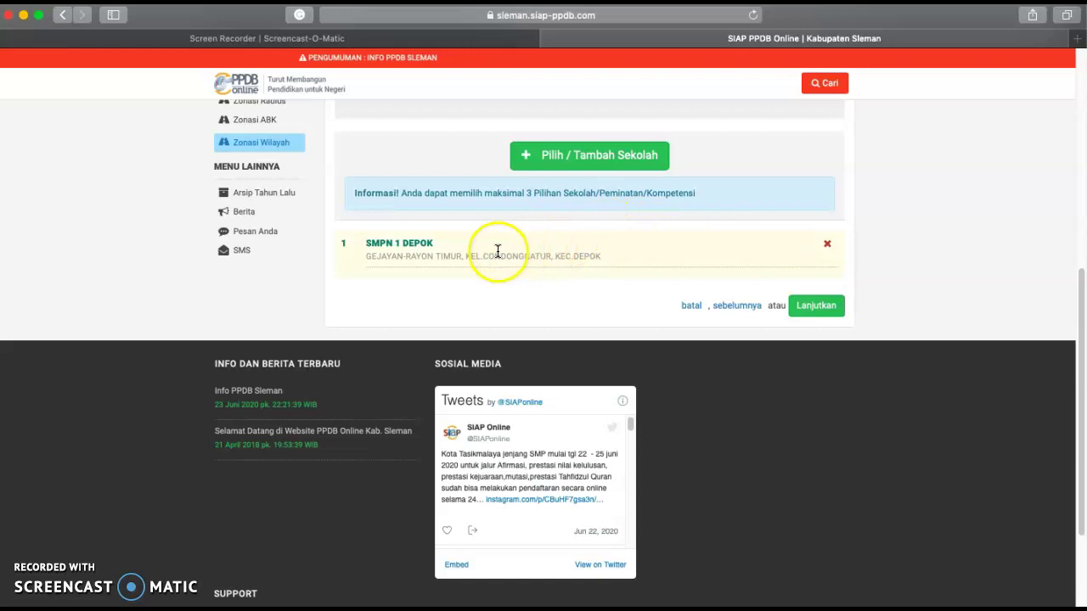
pyautogui.click(633, 161)
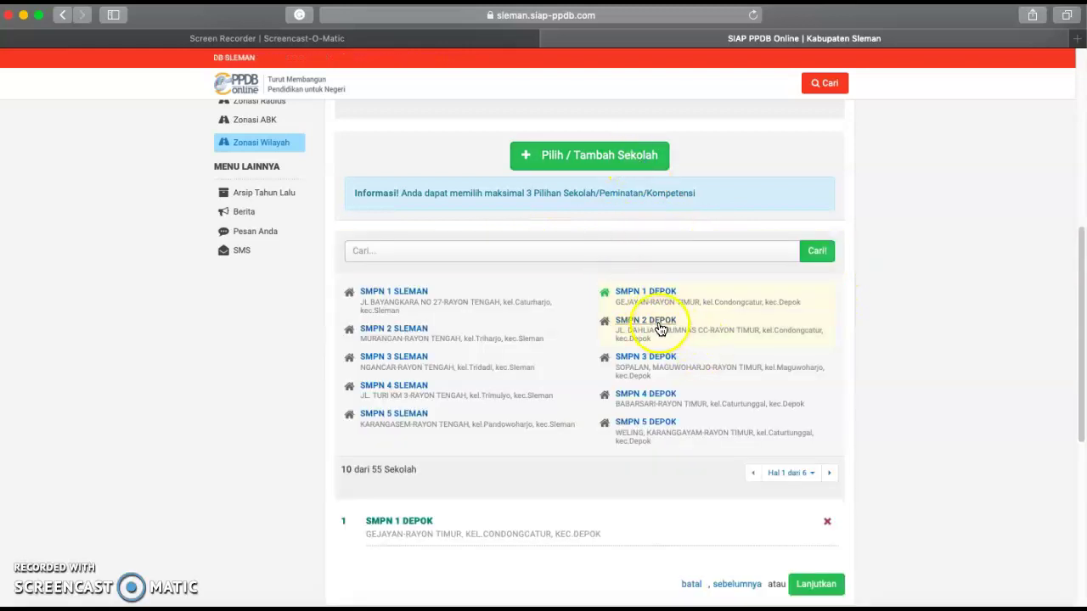
pyautogui.click(662, 325)
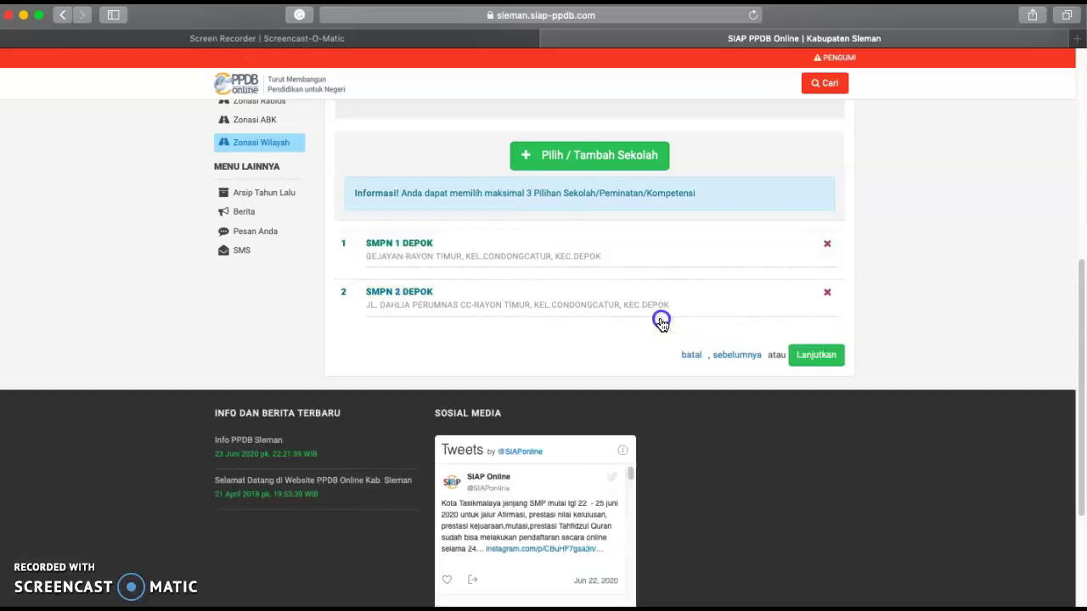
# - Add SMPN 5 DEPOK back as the third choice
pyautogui.click(635, 170)
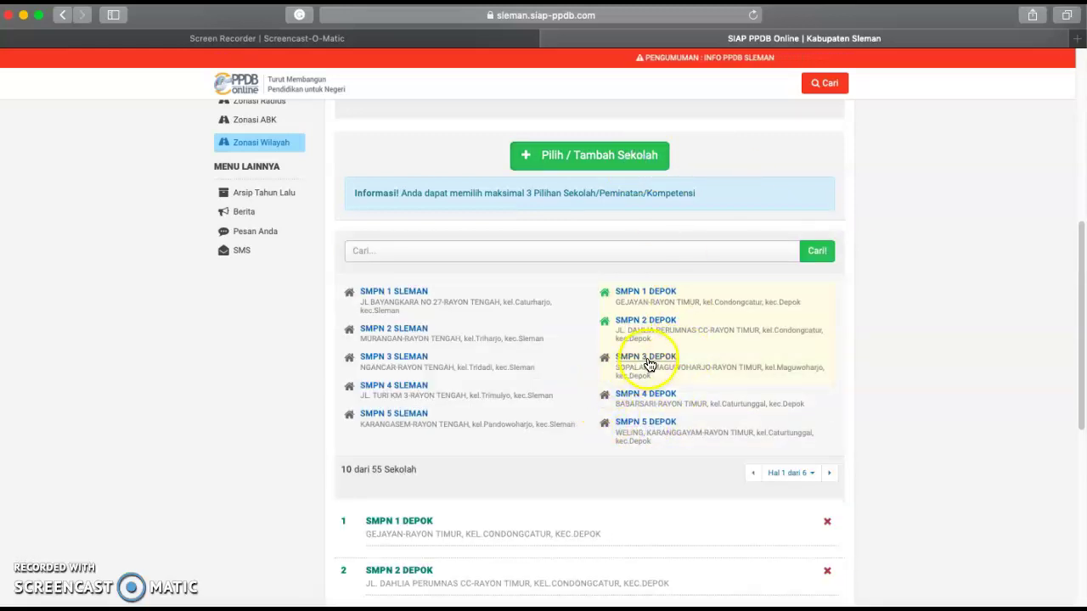
pyautogui.click(635, 429)
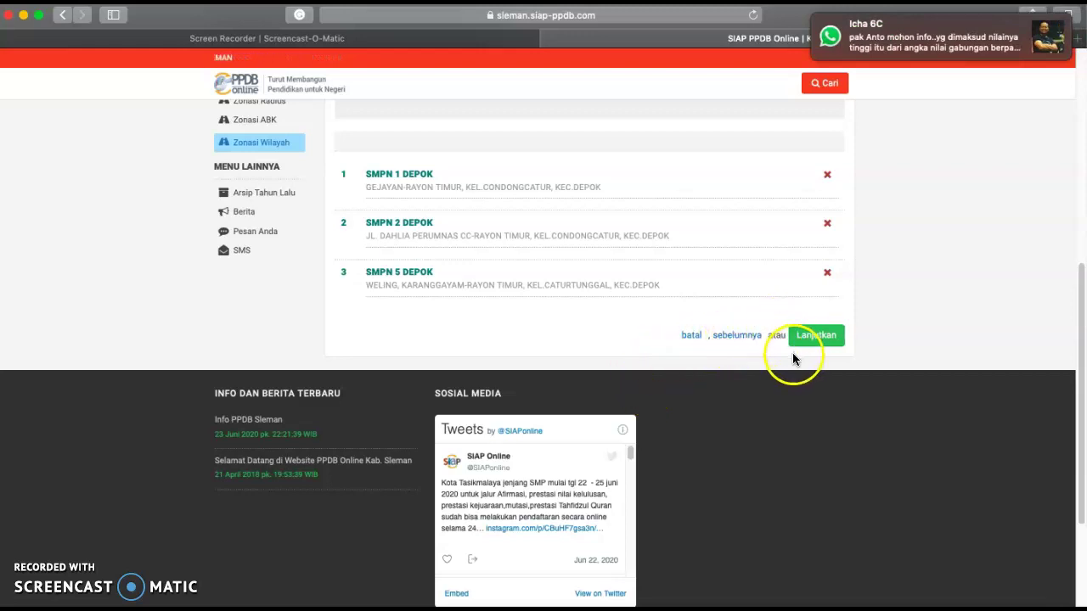
pyautogui.scroll(1, 777, 340)
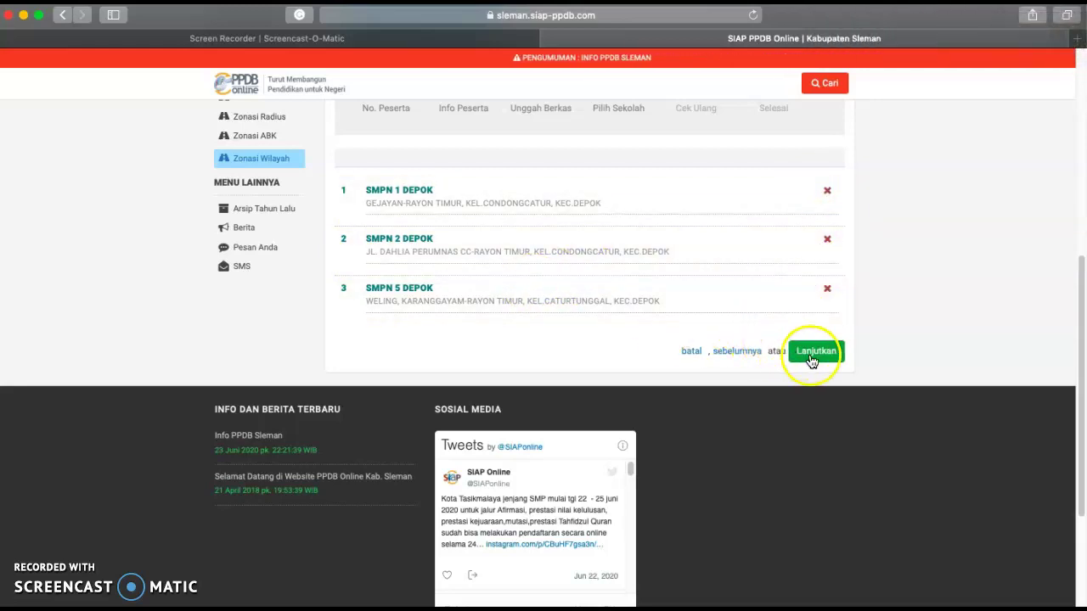
pyautogui.scroll(3, 705, 278)
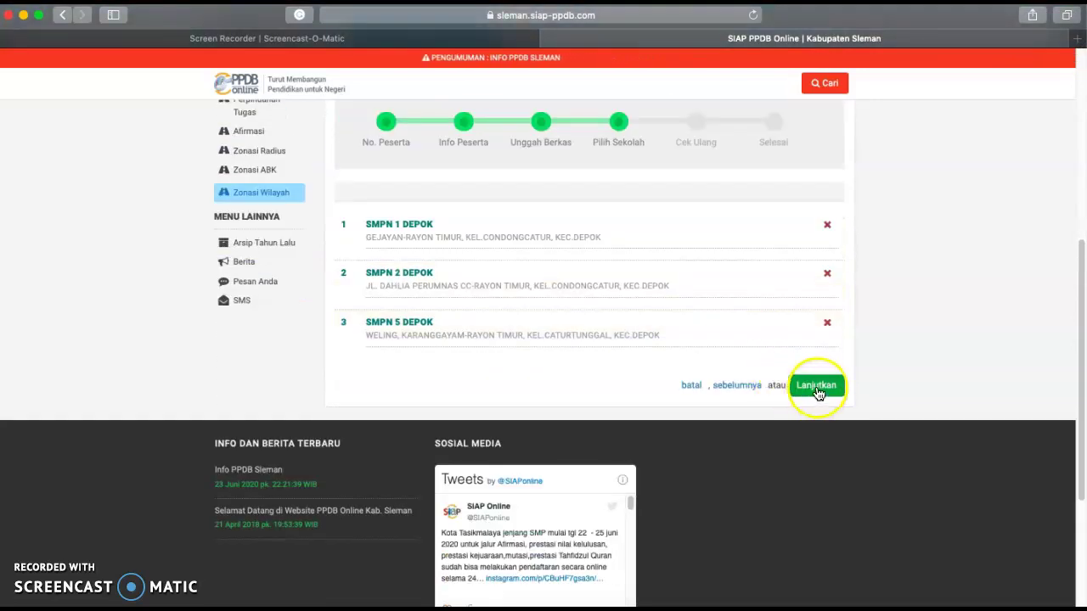
# - Continue to Cek Ulang and review the school choices, student data, USBN 256.27 and SKHB uploads
pyautogui.click(815, 387)
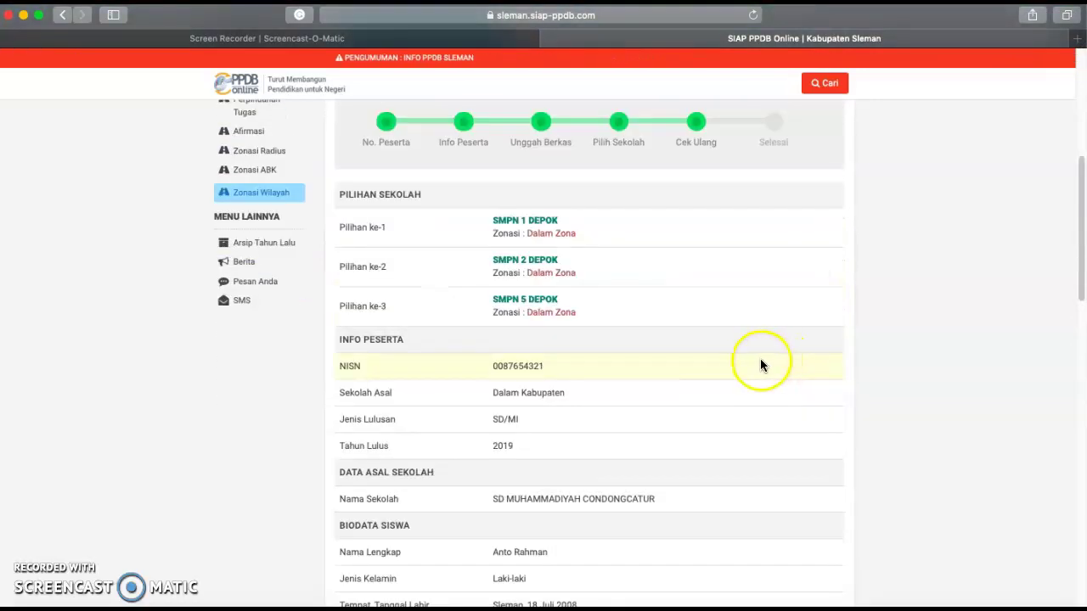
pyautogui.scroll(1, 632, 212)
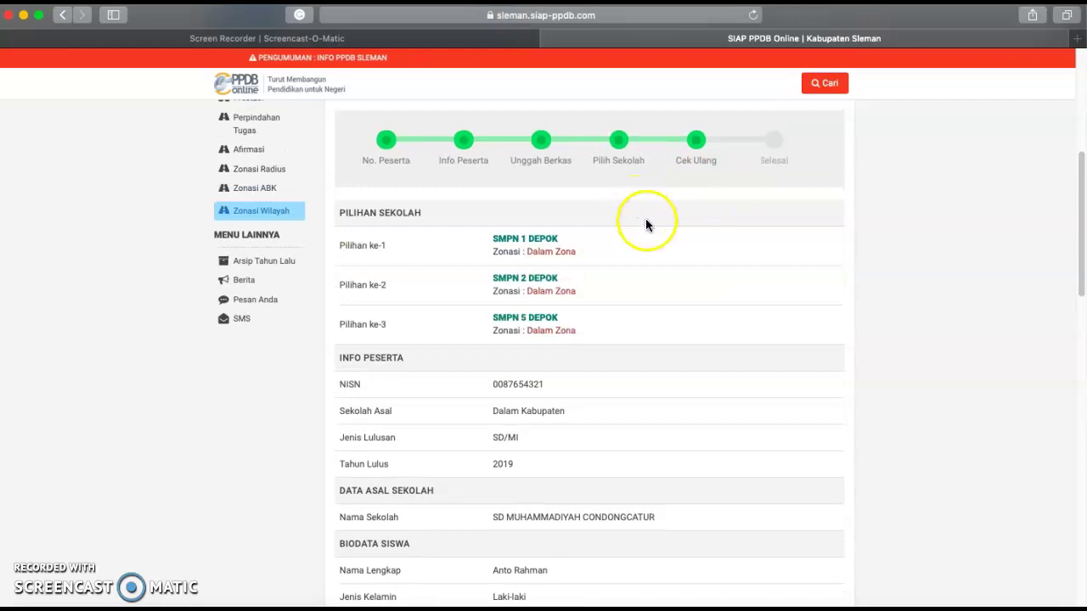
pyautogui.scroll(-5, 639, 257)
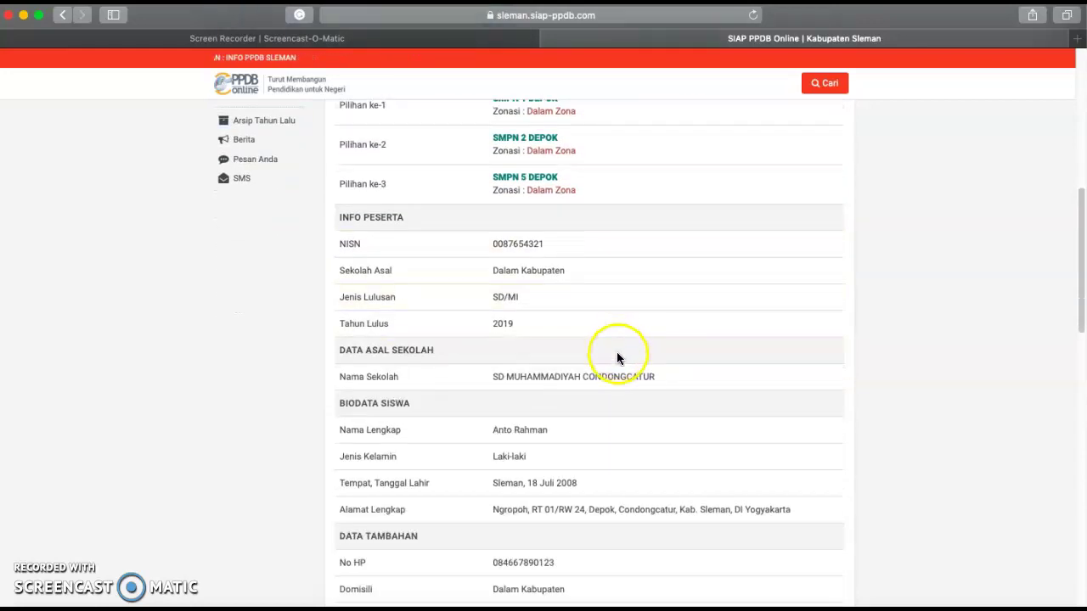
pyautogui.scroll(-10, 610, 382)
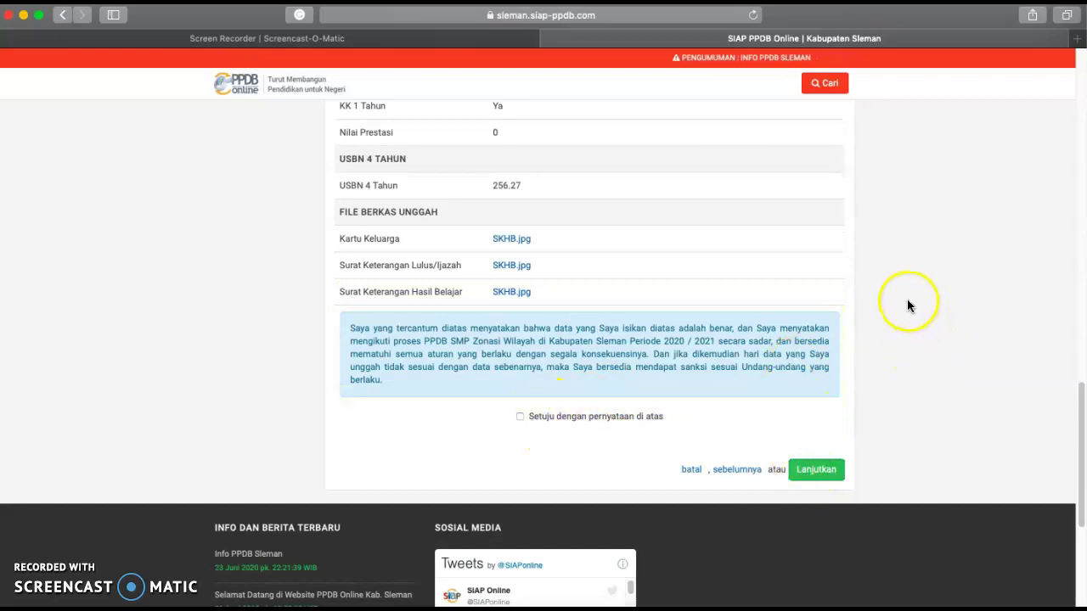
pyautogui.scroll(1, 856, 321)
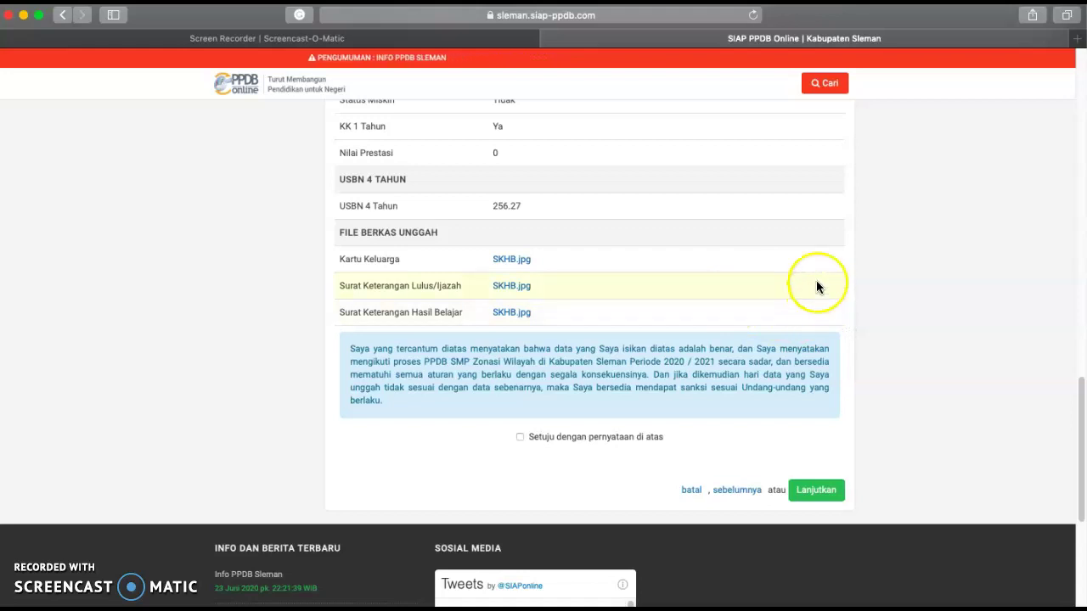
# - Tick 'Setuju dengan pernyataan di atas' to confirm the registration data is correct
pyautogui.click(520, 437)
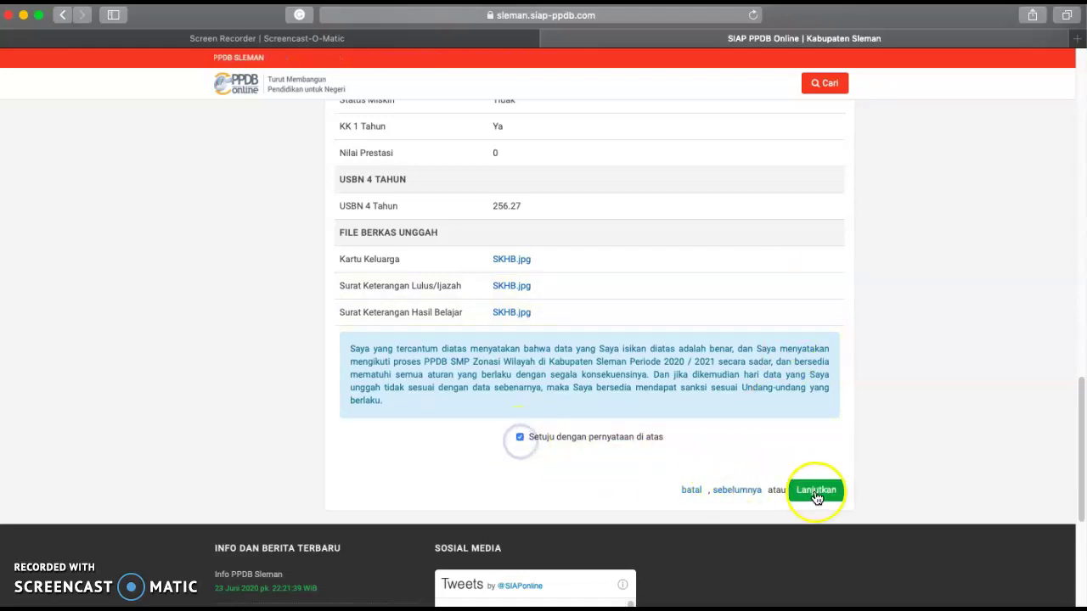